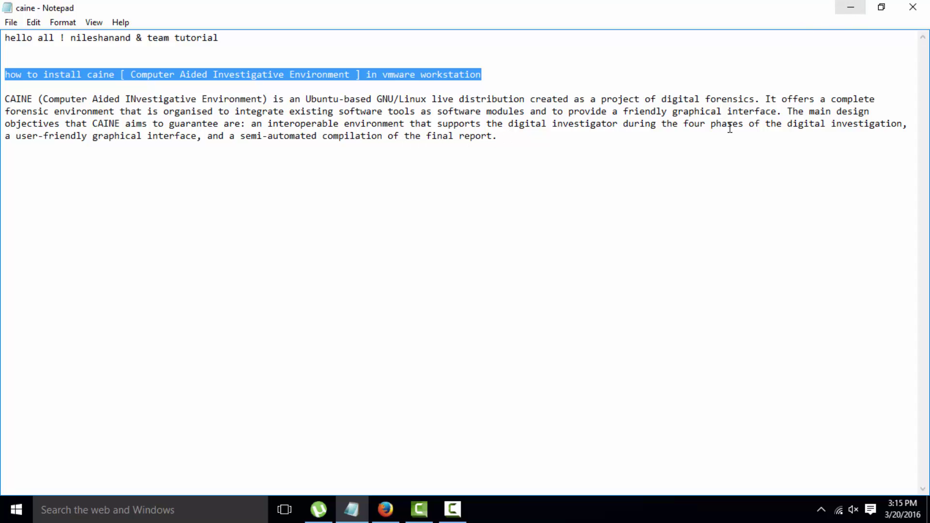
Switch to Firefox to view the CAINE download page and its Caine7.0.iso link, clearing the open windows from the desktop
{"action": "left_click", "coordinate": [385, 509]}
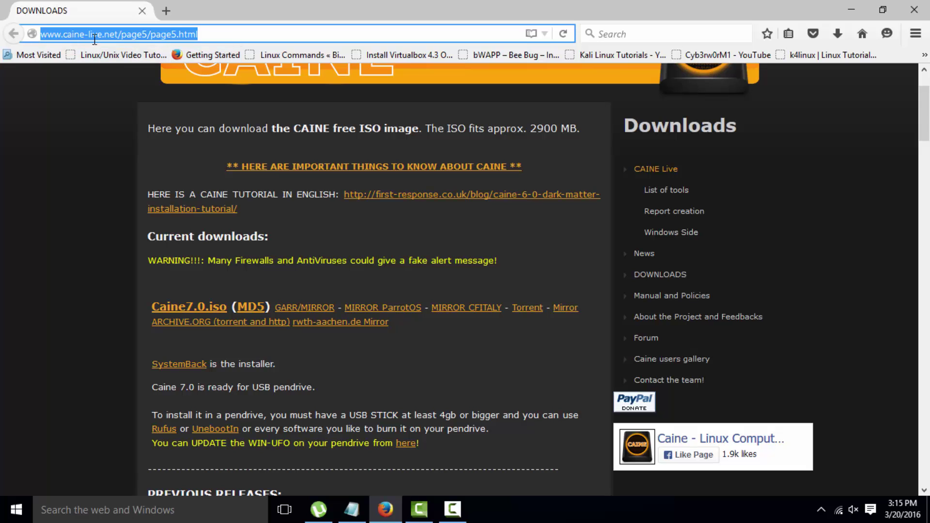
{"action": "left_click", "coordinate": [209, 36]}
{"action": "left_click_drag", "start_coordinate": [198, 34], "coordinate": [38, 34]}
{"action": "left_click", "coordinate": [201, 314]}
{"action": "left_click", "coordinate": [850, 10]}
{"action": "left_click", "coordinate": [849, 9]}
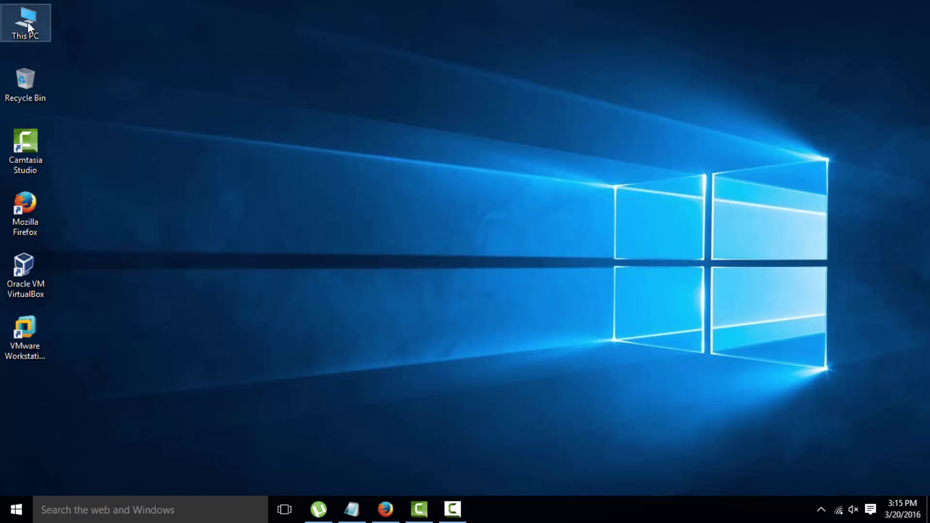
Check the Downloads folder for the caine7.0 ISO file and close the folder window
{"action": "double_click", "coordinate": [27, 25]}
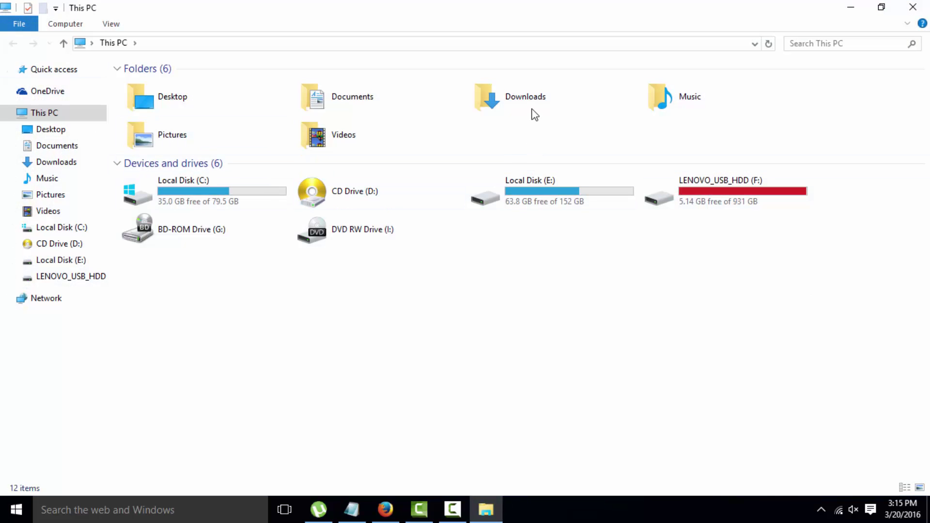
{"action": "double_click", "coordinate": [530, 102]}
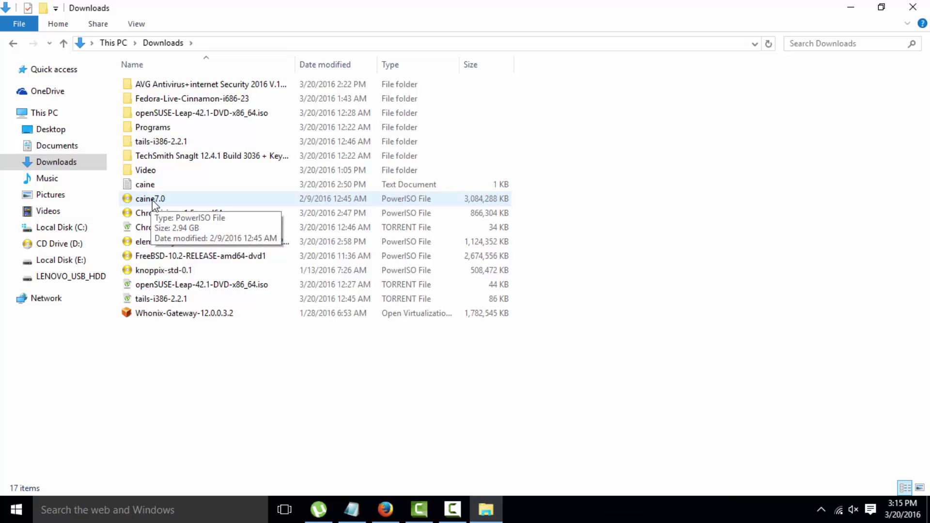
{"action": "left_click", "coordinate": [913, 6]}
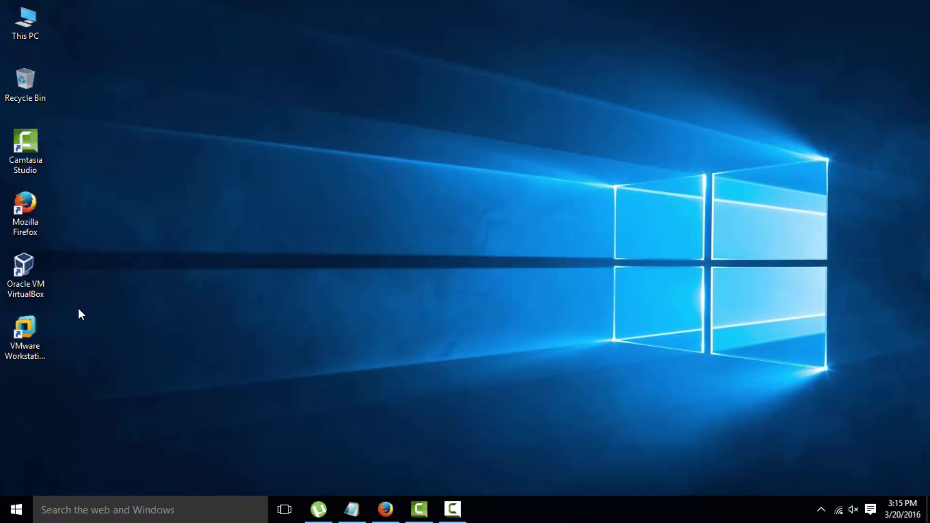
Launch VMware Workstation Pro in a maximized window and hide its virtual machine library
{"action": "left_click", "coordinate": [35, 320]}
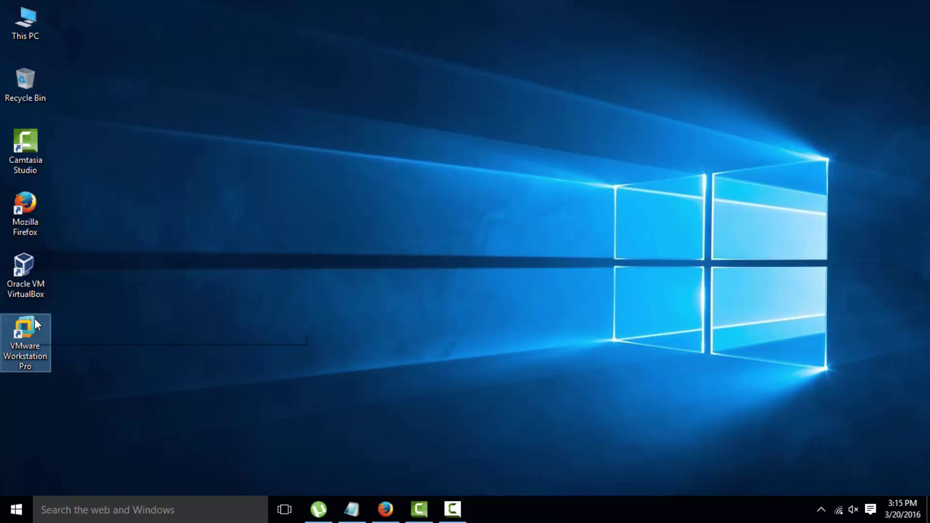
{"action": "double_click", "coordinate": [43, 323]}
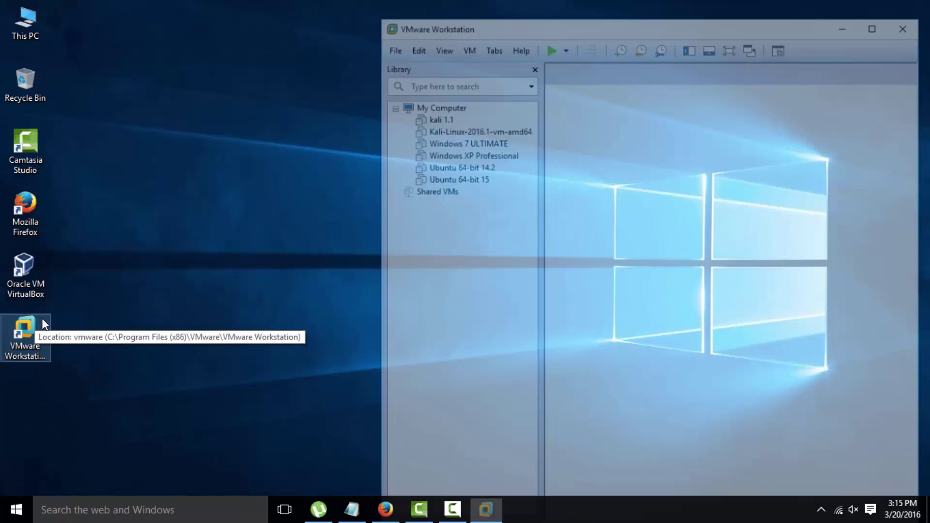
{"action": "left_click", "coordinate": [879, 27]}
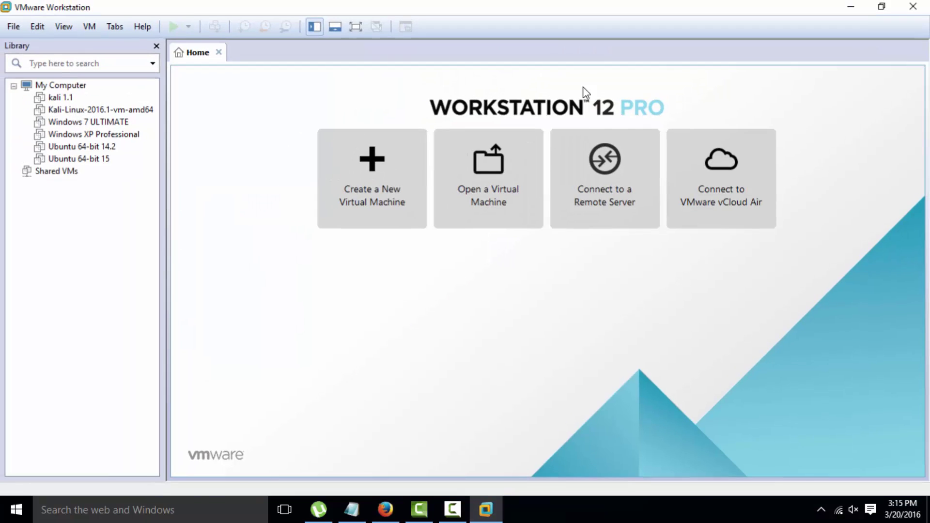
{"action": "left_click", "coordinate": [156, 47]}
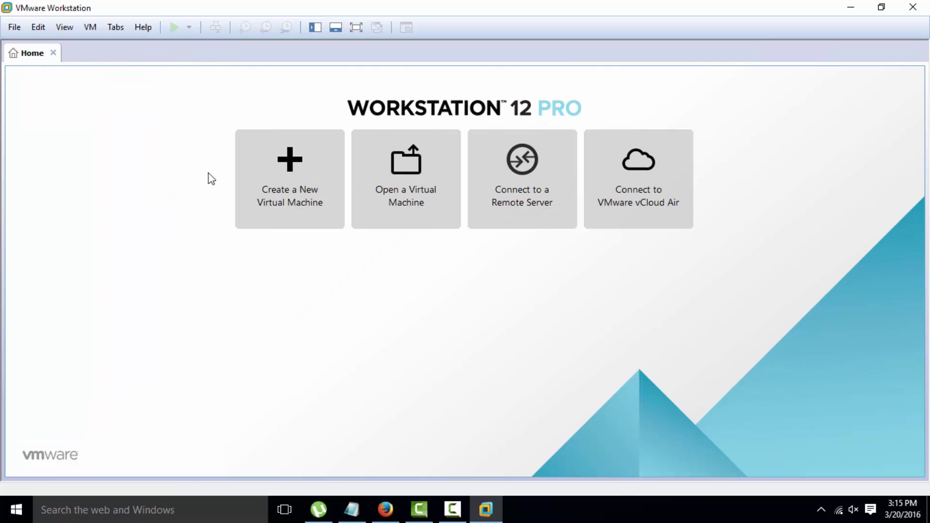
Start a new virtual machine with the Custom (advanced) configuration and Workstation 12.0 hardware compatibility
{"action": "left_click", "coordinate": [289, 177]}
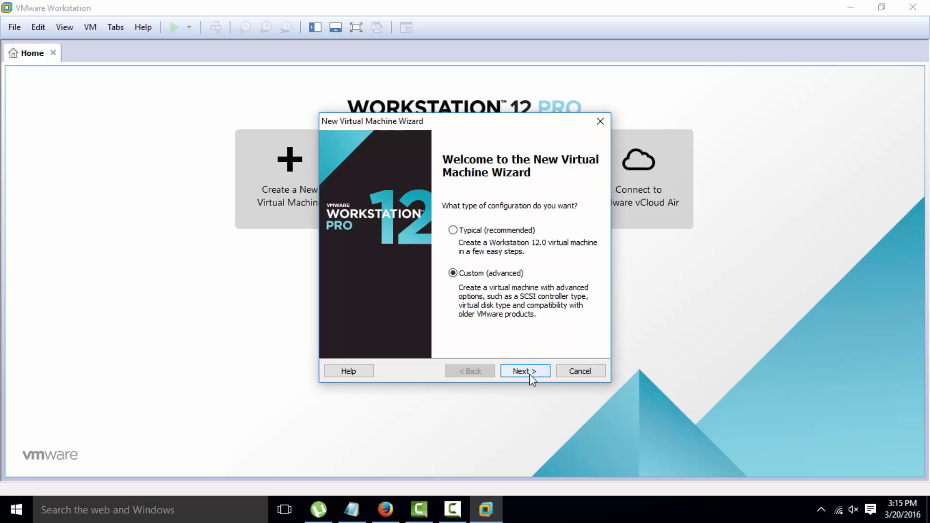
{"action": "left_click", "coordinate": [531, 373]}
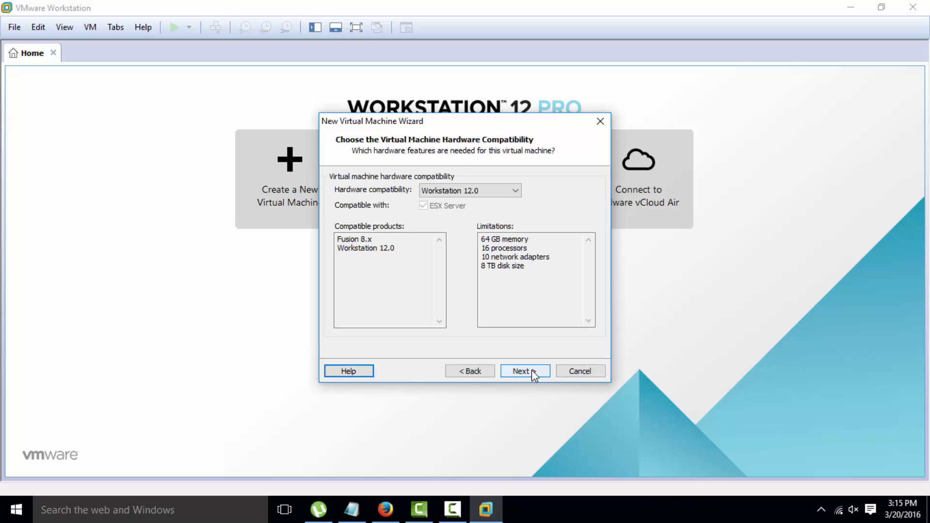
{"action": "left_click", "coordinate": [533, 373]}
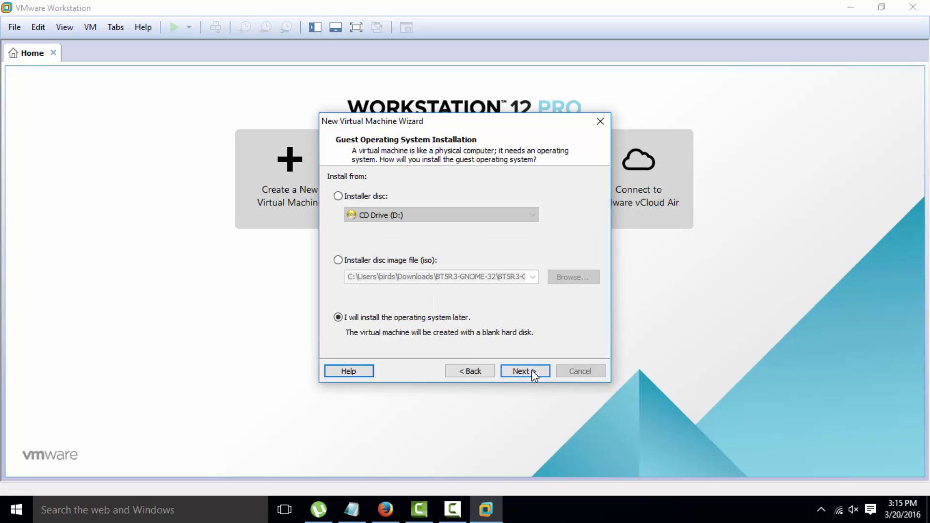
Use caine7.0.iso from the Downloads folder as the installer disc image
{"action": "left_click", "coordinate": [396, 266]}
{"action": "left_click", "coordinate": [577, 281]}
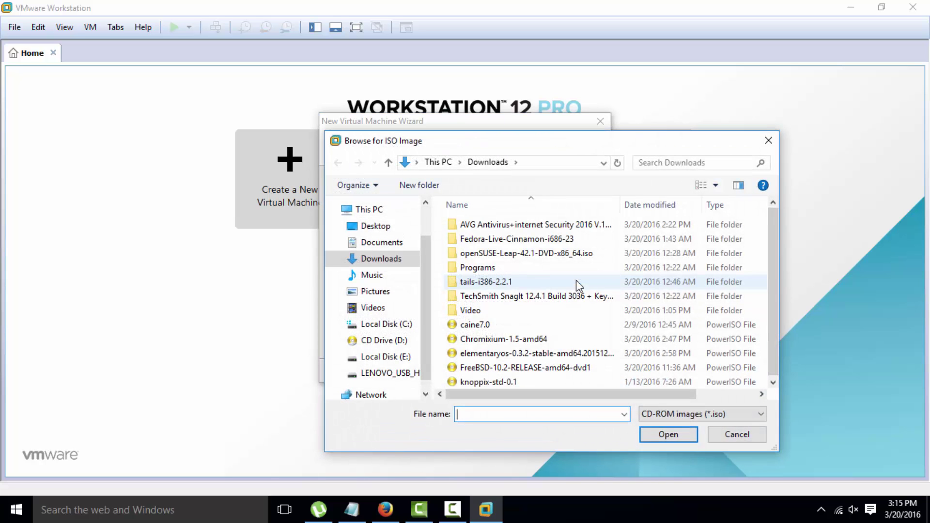
{"action": "left_click", "coordinate": [371, 262]}
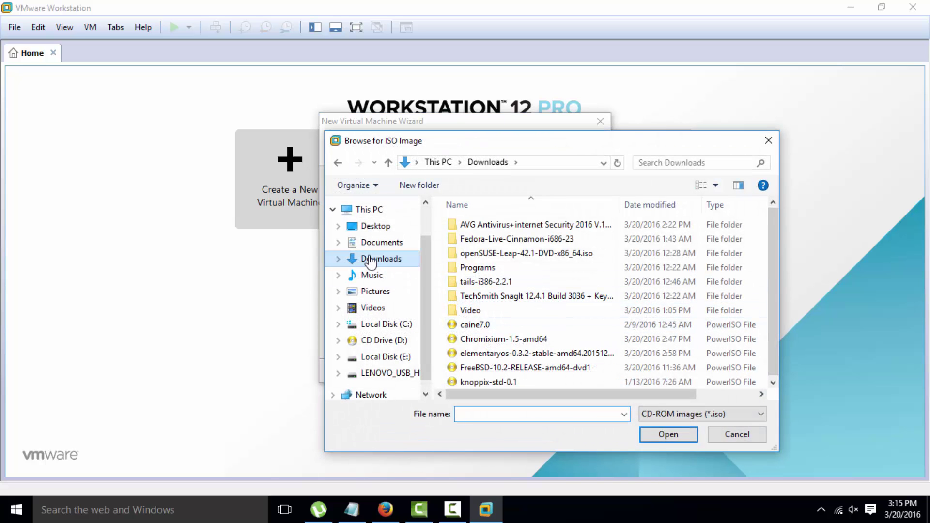
{"action": "left_click", "coordinate": [473, 327]}
{"action": "left_click", "coordinate": [669, 435]}
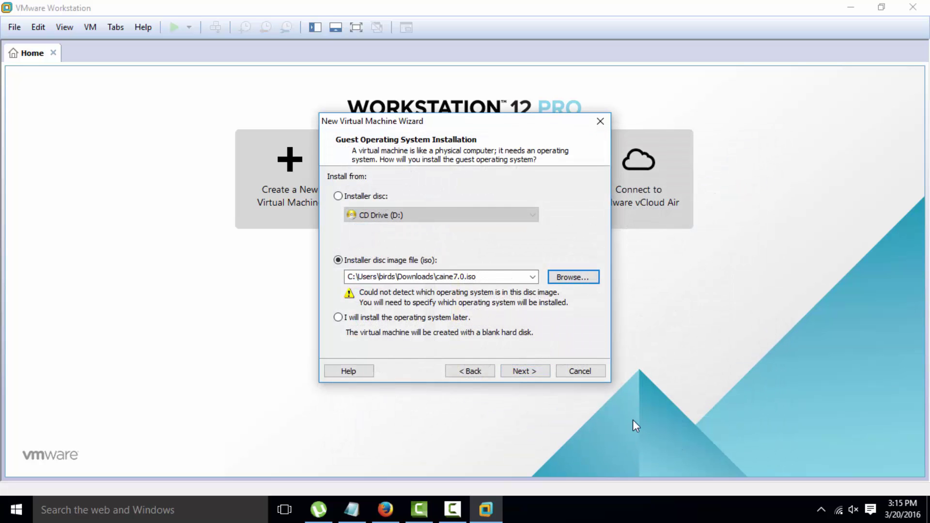
{"action": "left_click", "coordinate": [531, 371]}
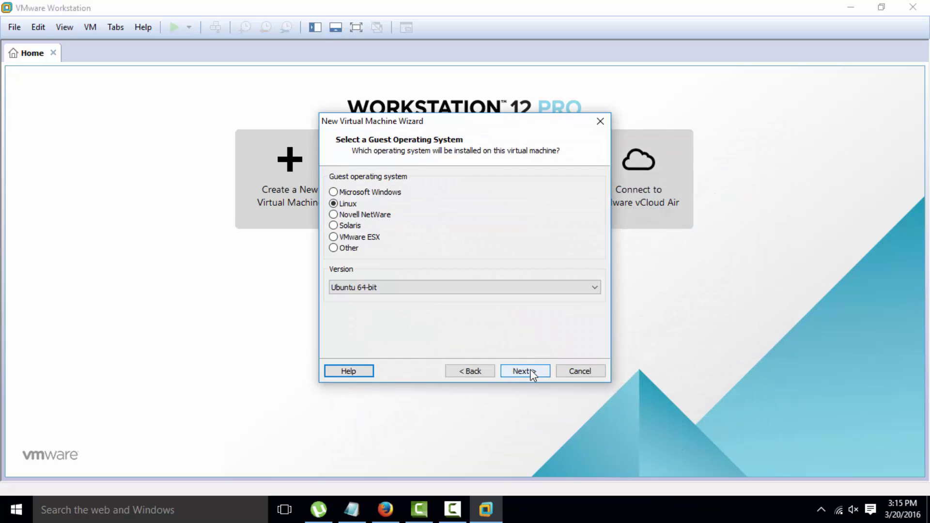
Use Linux with version Ubuntu 64-bit as the guest operating system and name the virtual machine "caine os 64 bit"
{"action": "left_click", "coordinate": [391, 289]}
{"action": "left_click", "coordinate": [392, 291]}
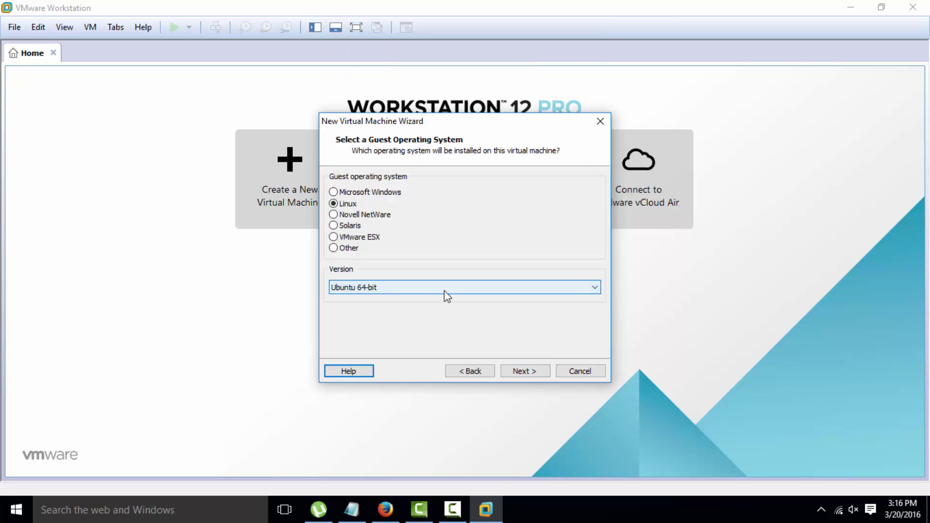
{"action": "left_click", "coordinate": [524, 373]}
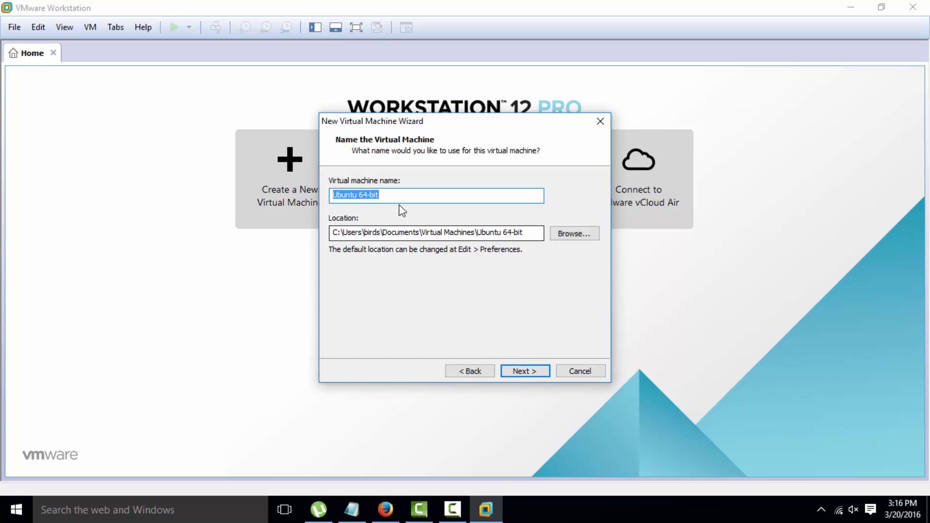
{"action": "type", "text": "caine os"}
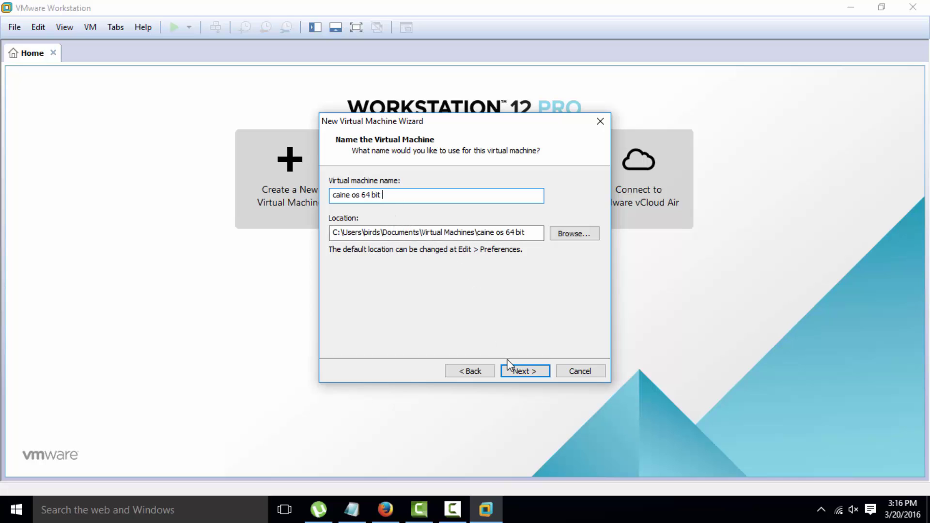
{"action": "left_click", "coordinate": [520, 372]}
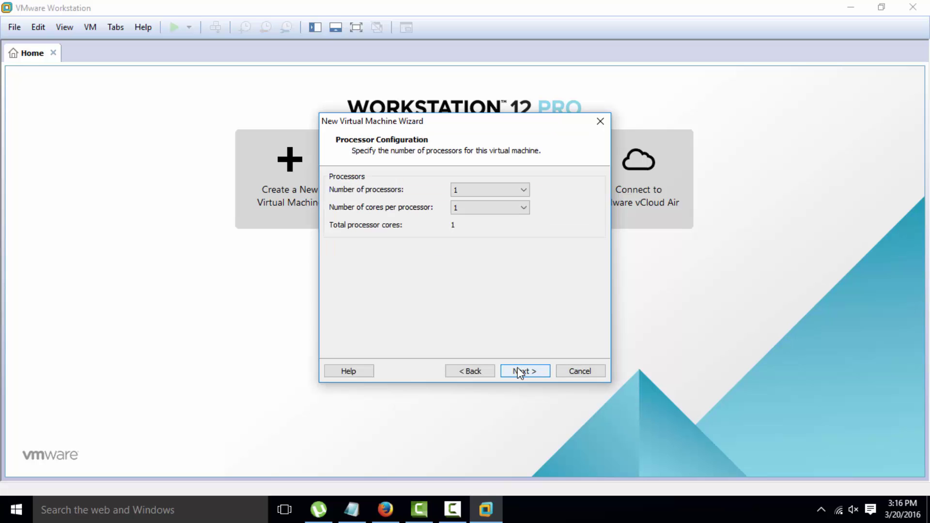
Allocate one single-core processor and 1024 MB of memory to the virtual machine
{"action": "left_click", "coordinate": [520, 372]}
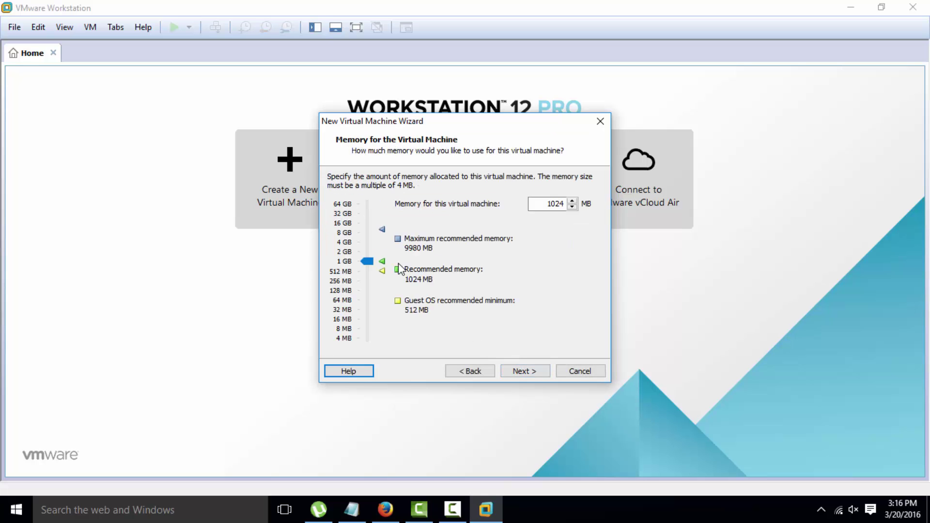
{"action": "mouse_move", "coordinate": [367, 261]}
{"action": "left_mouse_down"}
{"action": "mouse_move", "coordinate": [366, 241]}
{"action": "mouse_move", "coordinate": [368, 295]}
{"action": "mouse_move", "coordinate": [368, 262]}
{"action": "left_mouse_up"}
{"action": "left_click", "coordinate": [520, 370]}
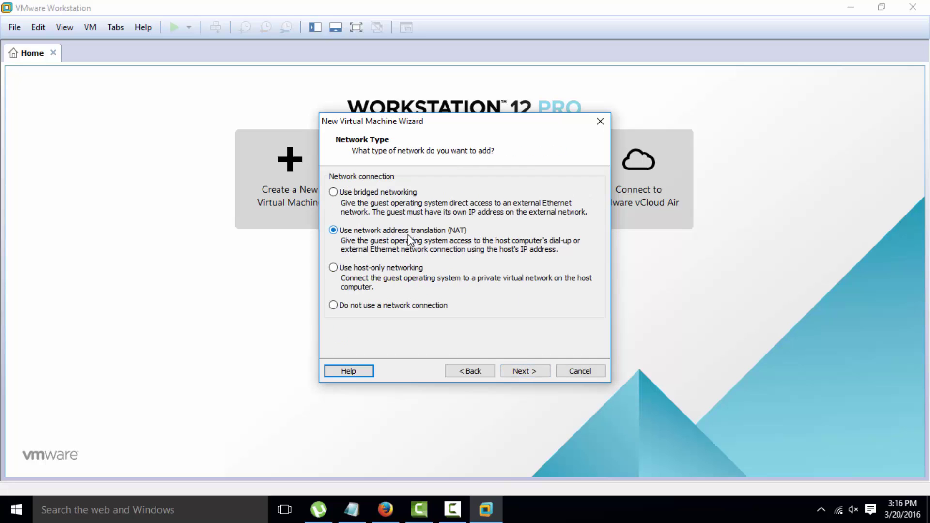
Accept NAT networking and the recommended LSI Logic controller with a SCSI virtual disk
{"action": "left_click", "coordinate": [523, 371]}
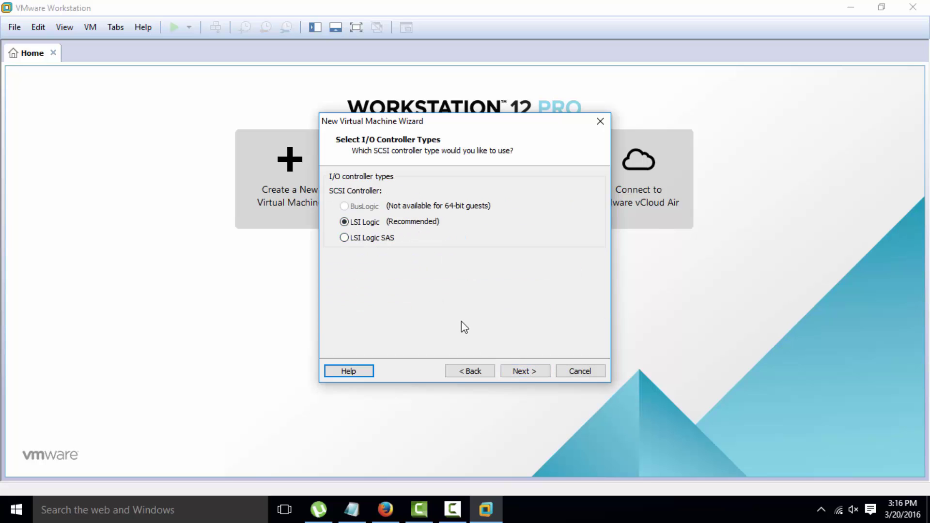
{"action": "left_click", "coordinate": [523, 372]}
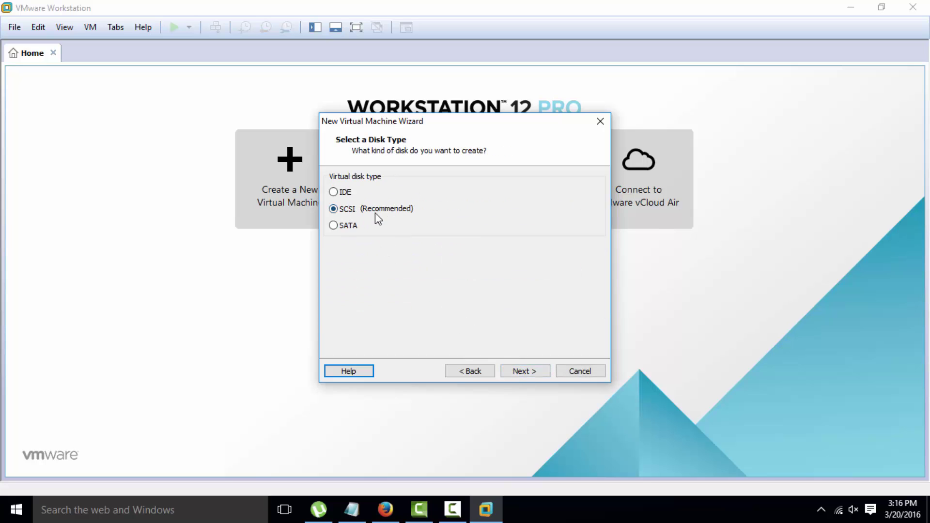
{"action": "left_click", "coordinate": [522, 372]}
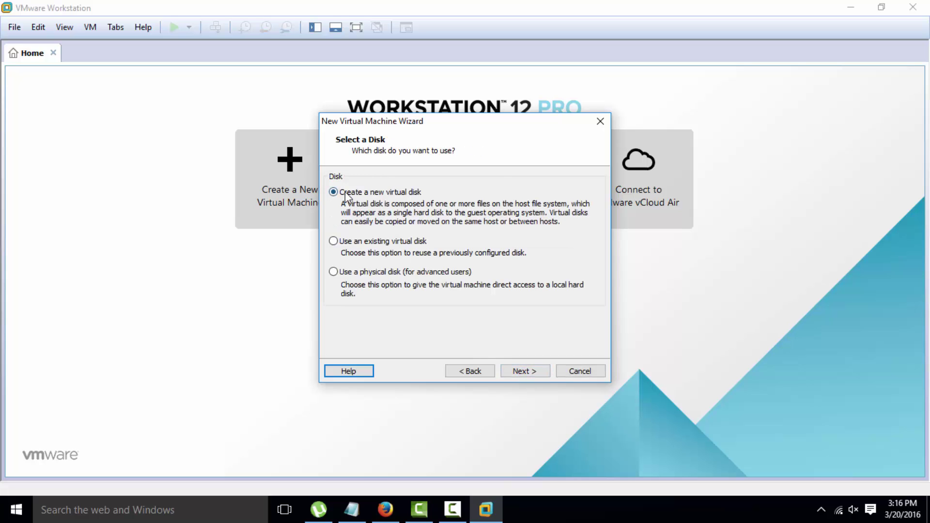
Create a new 20 GB virtual disk stored as a single file, caine os 64 bit.vmdk, and finish the wizard
{"action": "left_click", "coordinate": [522, 371]}
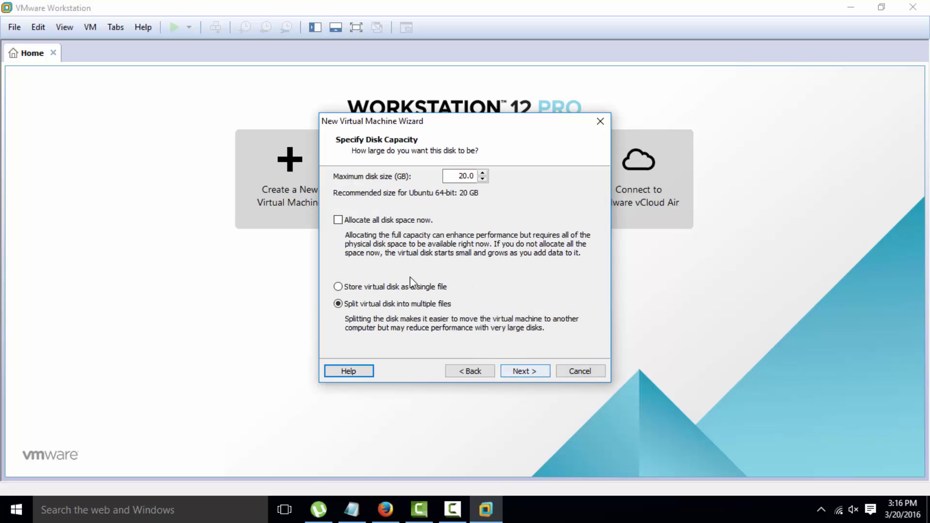
{"action": "left_click", "coordinate": [353, 289]}
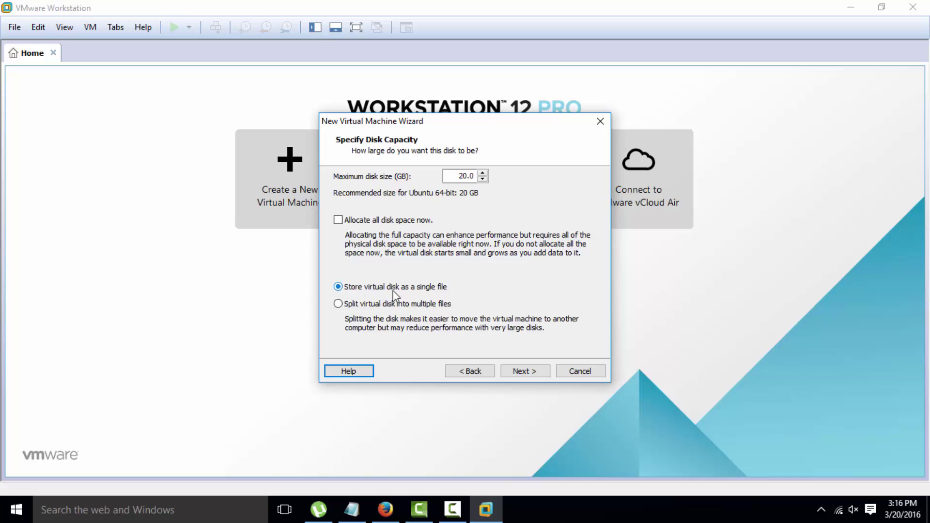
{"action": "left_click", "coordinate": [524, 370]}
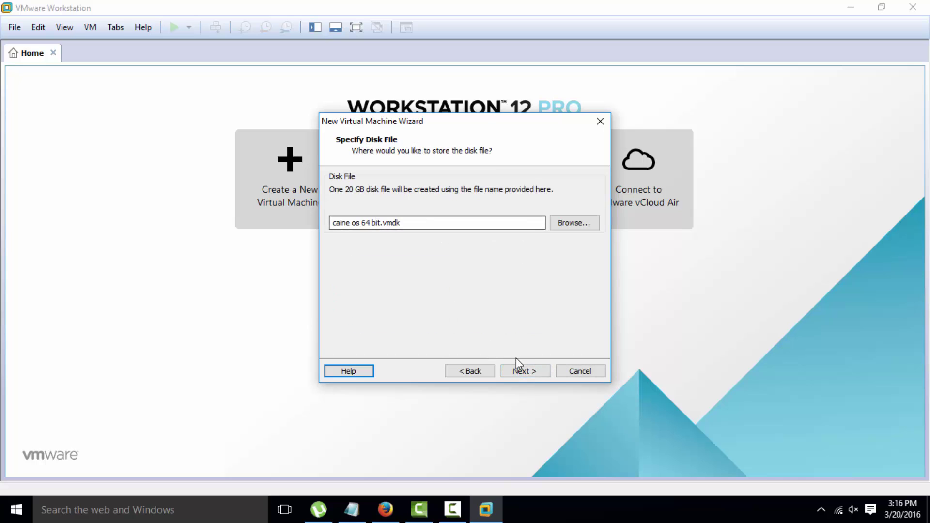
{"action": "left_click", "coordinate": [525, 371]}
{"action": "left_click", "coordinate": [524, 373]}
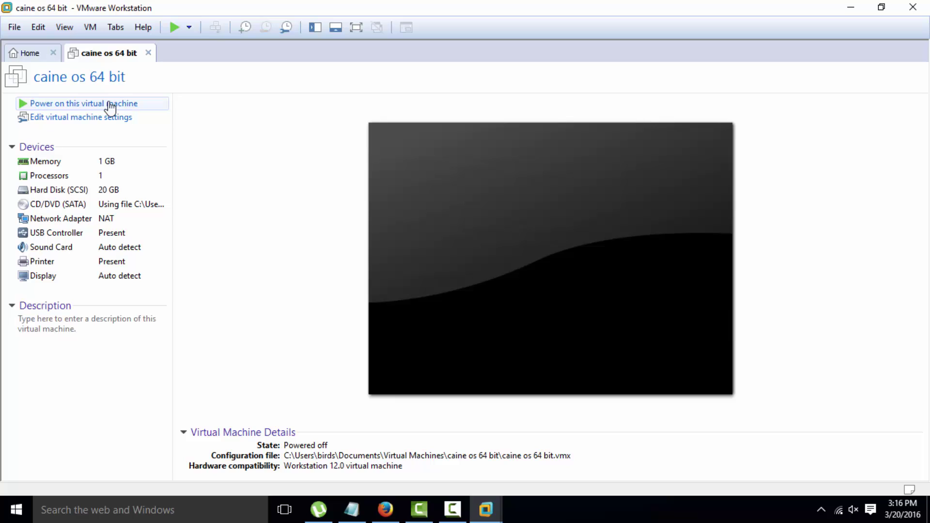
Power on the virtual machine, dismiss the installation hint, and boot CAINE live in safe graphics mode
{"action": "left_click", "coordinate": [73, 107]}
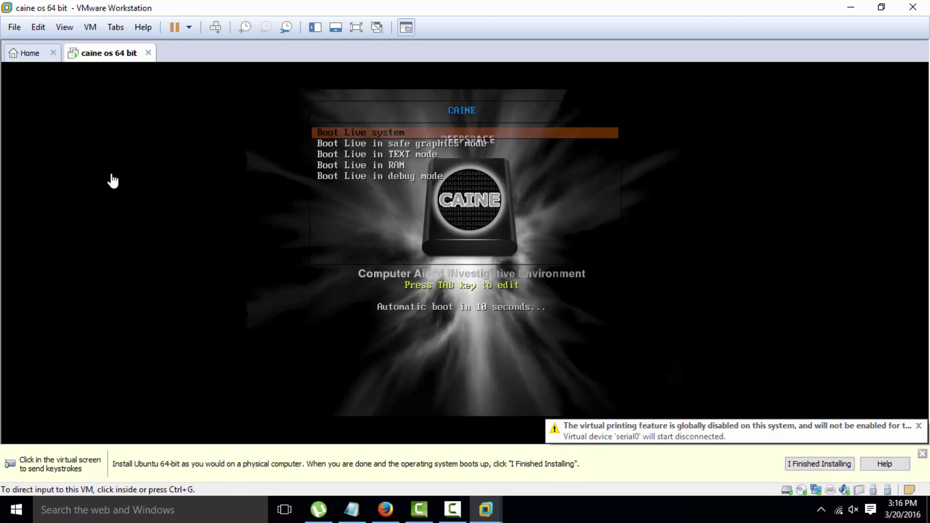
{"action": "left_click", "coordinate": [845, 465]}
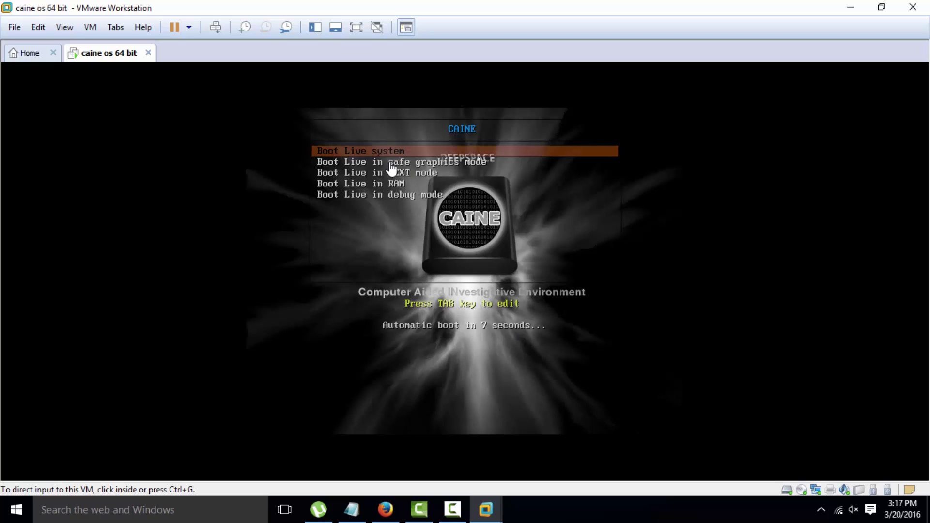
{"action": "left_click", "coordinate": [391, 168]}
{"action": "key", "text": "Down"}
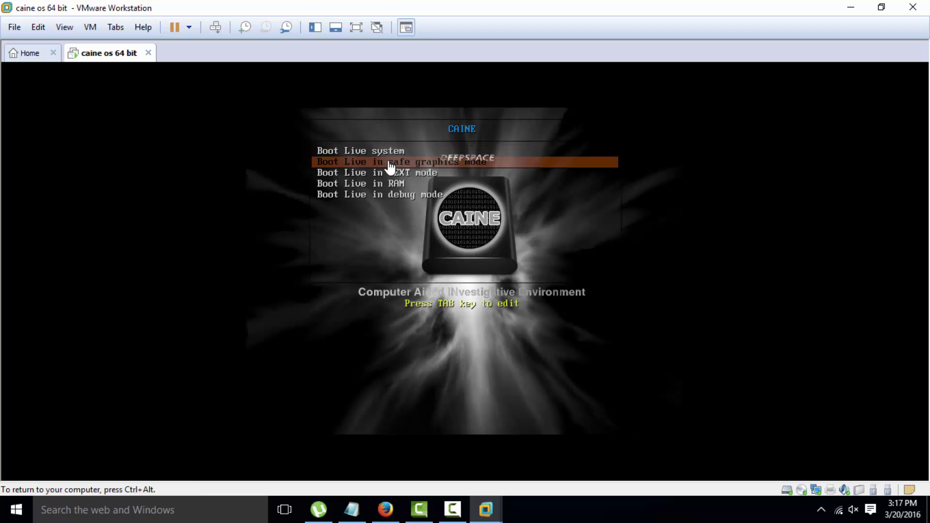
{"action": "key", "text": "ctrl+alt"}
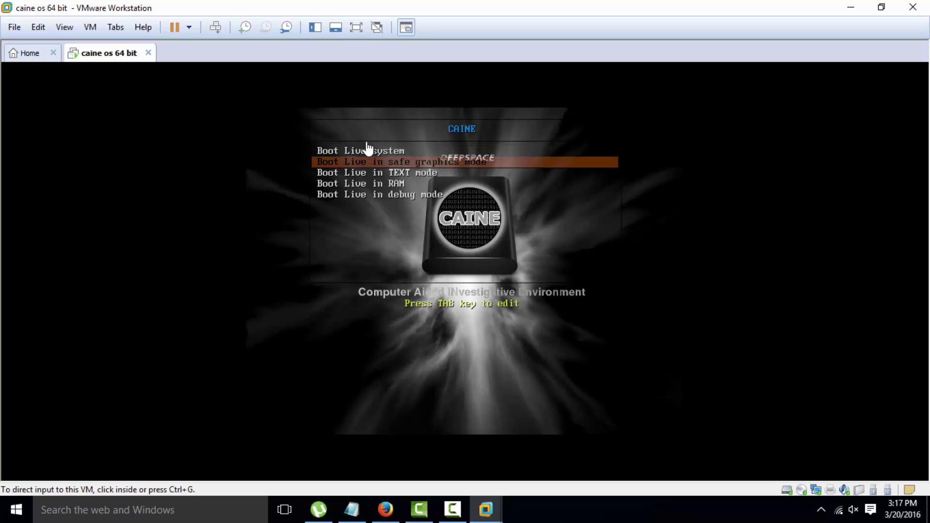
{"action": "left_click", "coordinate": [429, 172]}
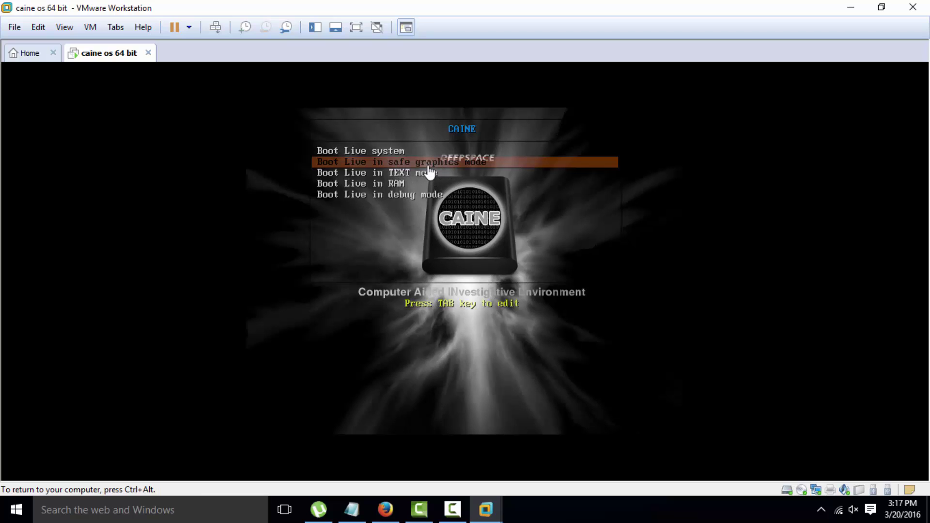
{"action": "key", "text": "Return"}
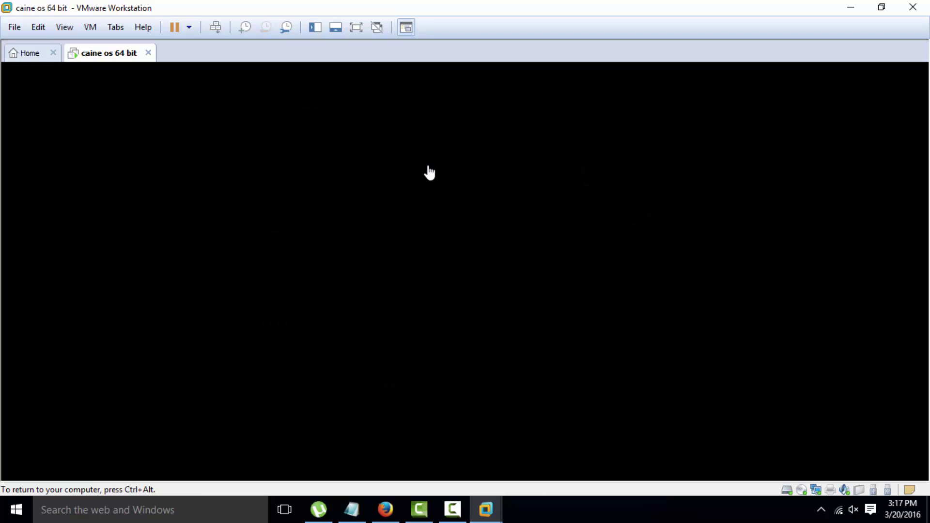
Release input from the booting virtual machine and close the Home tab
{"action": "key", "text": "ctrl+alt"}
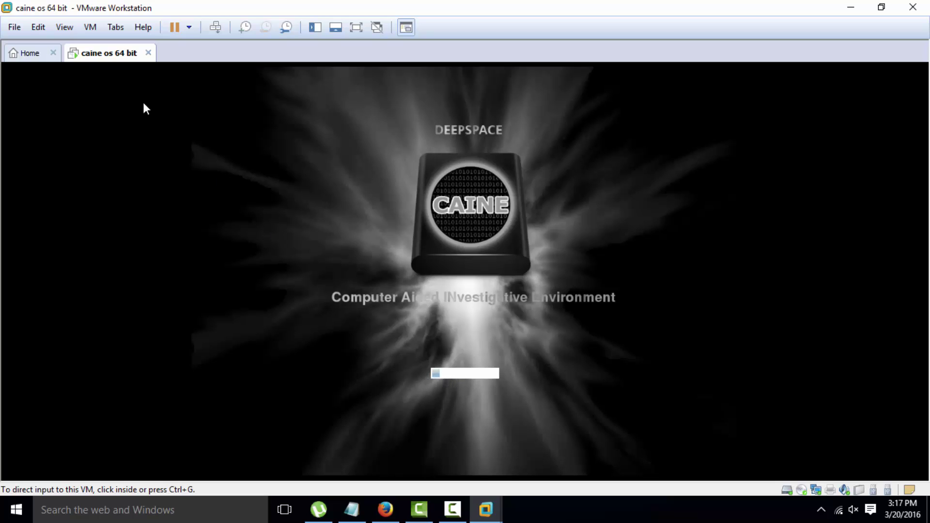
{"action": "left_click", "coordinate": [53, 53]}
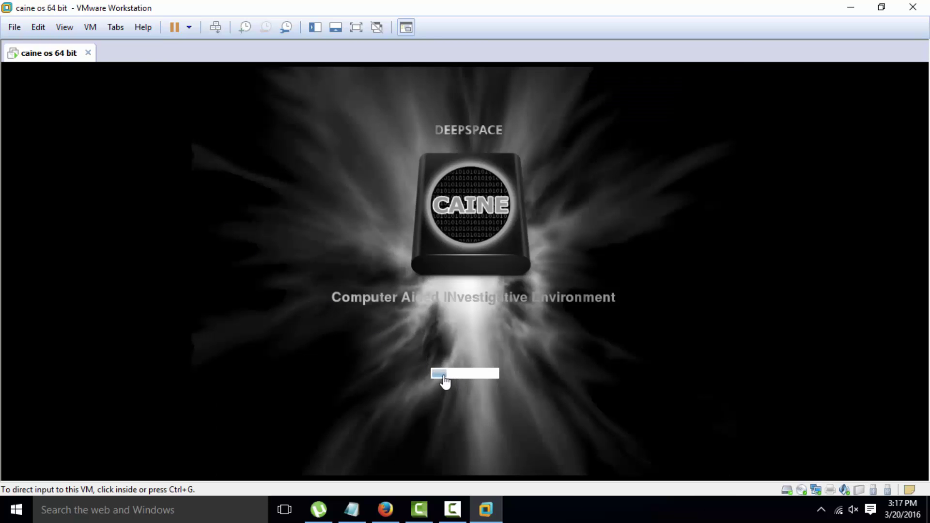
Switch to Firefox, look through the current and previous CAINE releases on the downloads page, and return to VMware Workstation
{"action": "left_click", "coordinate": [387, 509]}
{"action": "scroll", "coordinate": [310, 187], "scroll_direction": "up", "scroll_amount": 1}
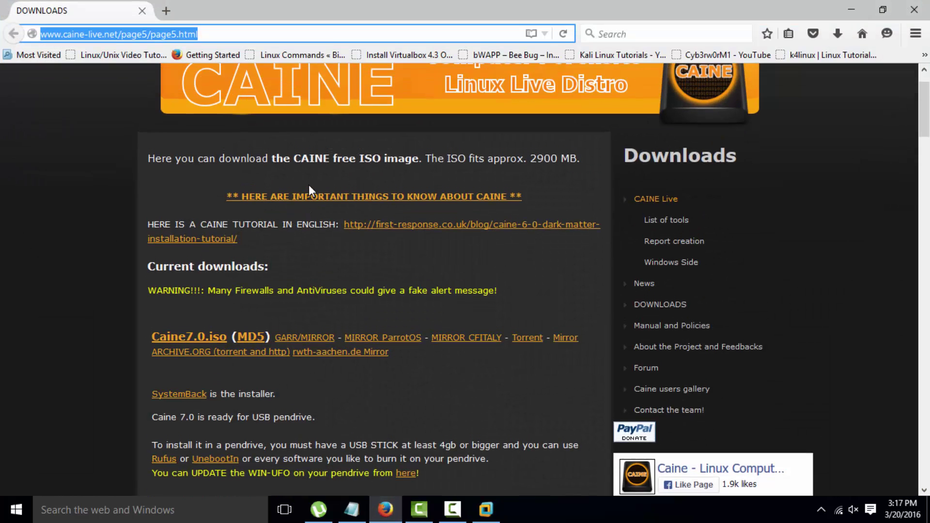
{"action": "scroll", "coordinate": [309, 185], "scroll_direction": "up", "scroll_amount": 1}
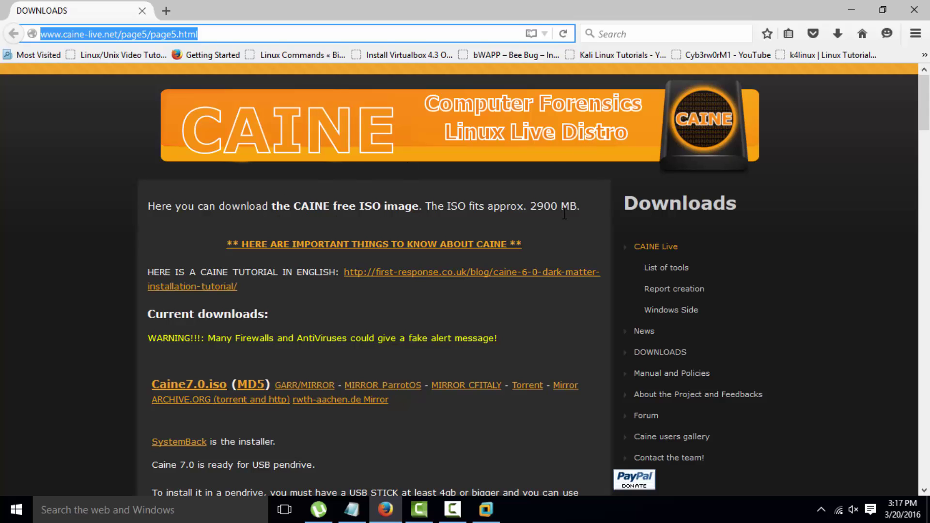
{"action": "scroll", "coordinate": [564, 215], "scroll_direction": "down", "scroll_amount": 3}
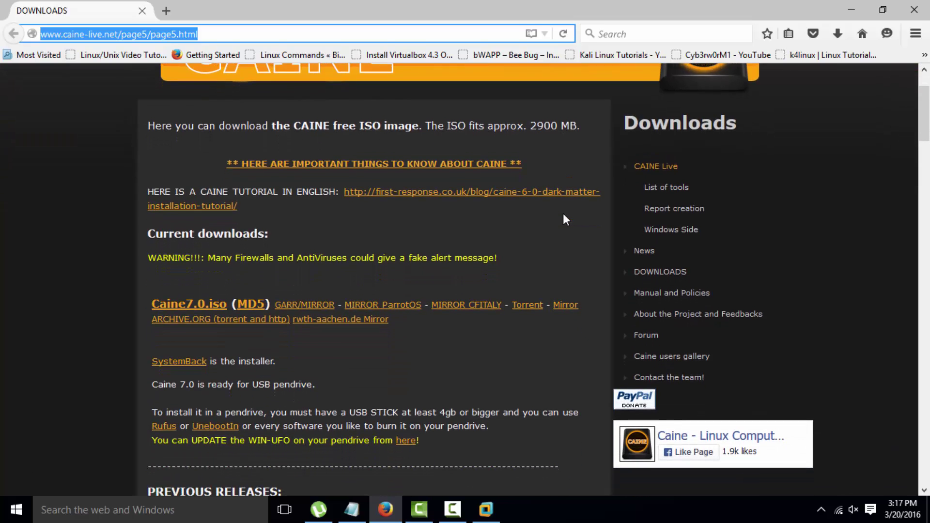
{"action": "scroll", "coordinate": [564, 216], "scroll_direction": "down", "scroll_amount": 6}
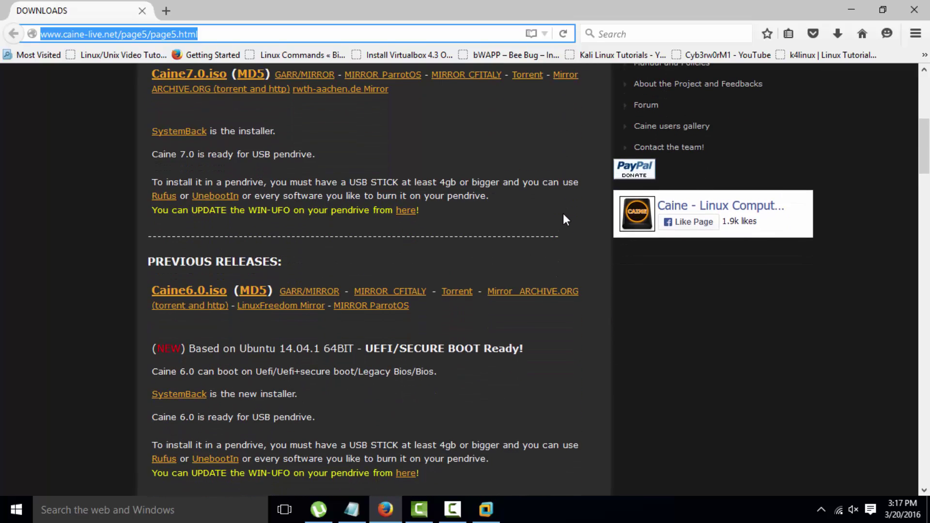
{"action": "scroll", "coordinate": [564, 216], "scroll_direction": "down", "scroll_amount": 5}
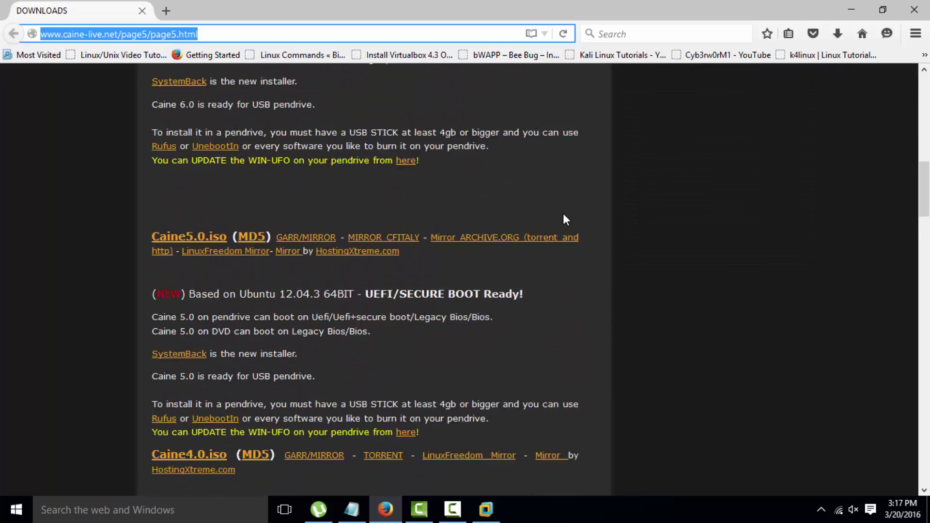
{"action": "scroll", "coordinate": [564, 219], "scroll_direction": "down", "scroll_amount": 2}
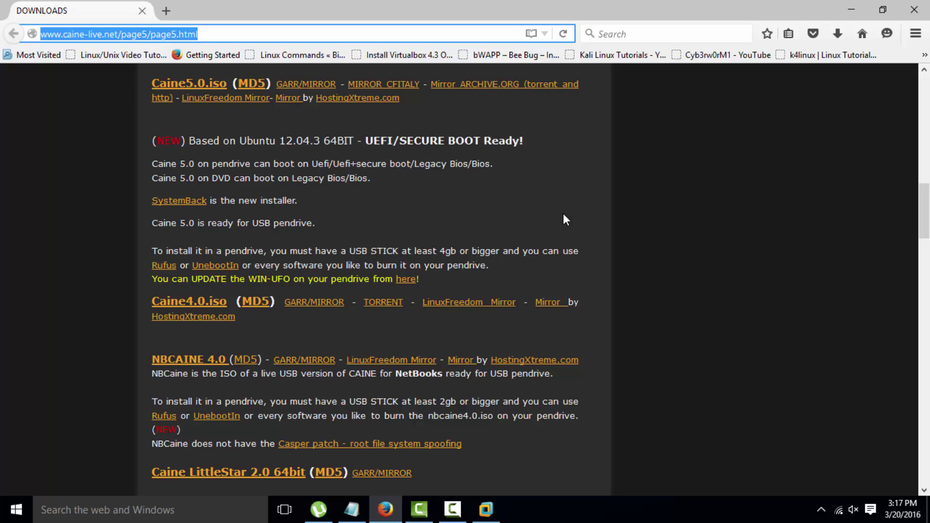
{"action": "left_click", "coordinate": [485, 509]}
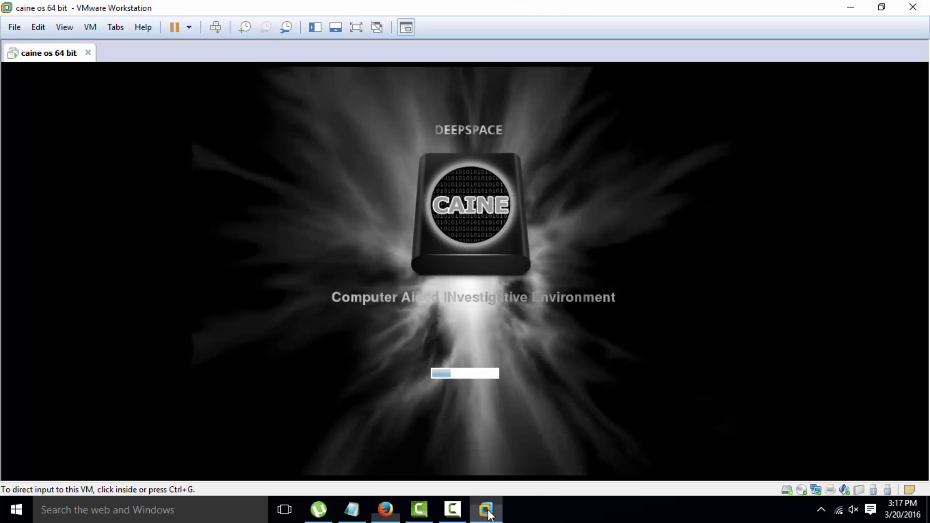
In Firefox, open the CAINE list of tools, read the additions for versions 7.0 and 6.0, and return to VMware Workstation
{"action": "left_click", "coordinate": [385, 509]}
{"action": "scroll", "coordinate": [345, 326], "scroll_direction": "up", "scroll_amount": 10}
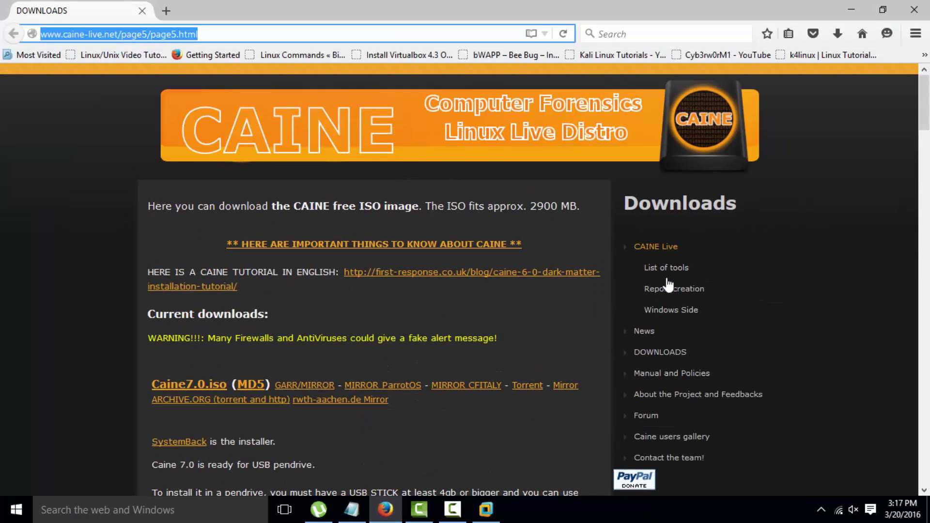
{"action": "left_click", "coordinate": [687, 273]}
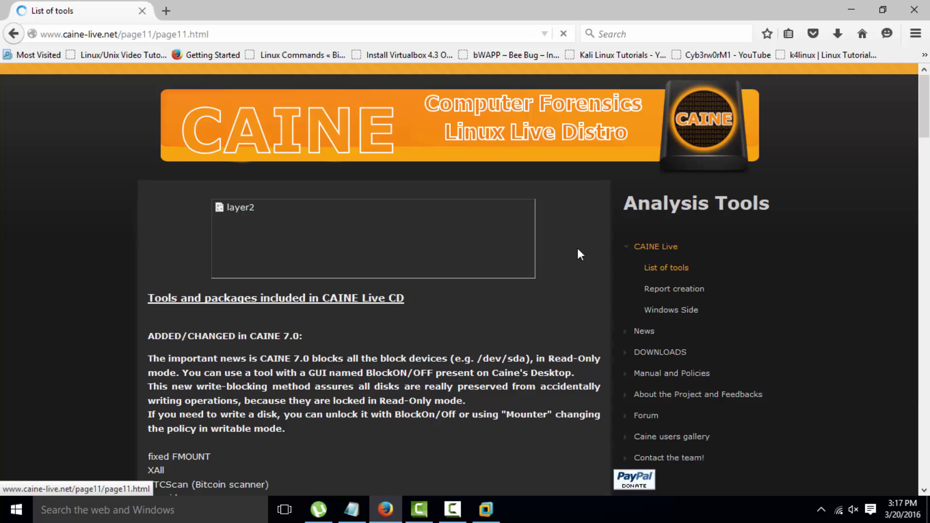
{"action": "scroll", "coordinate": [556, 247], "scroll_direction": "down", "scroll_amount": 5}
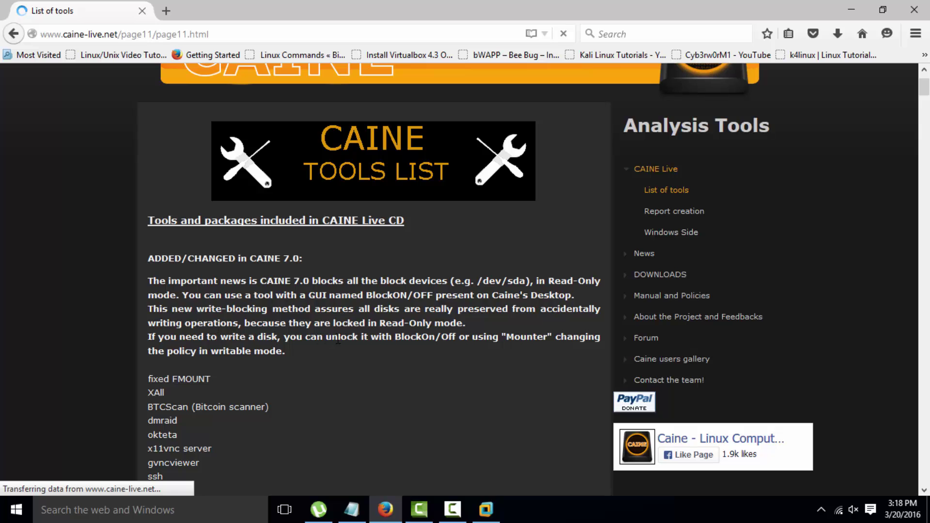
{"action": "scroll", "coordinate": [358, 359], "scroll_direction": "down", "scroll_amount": 6}
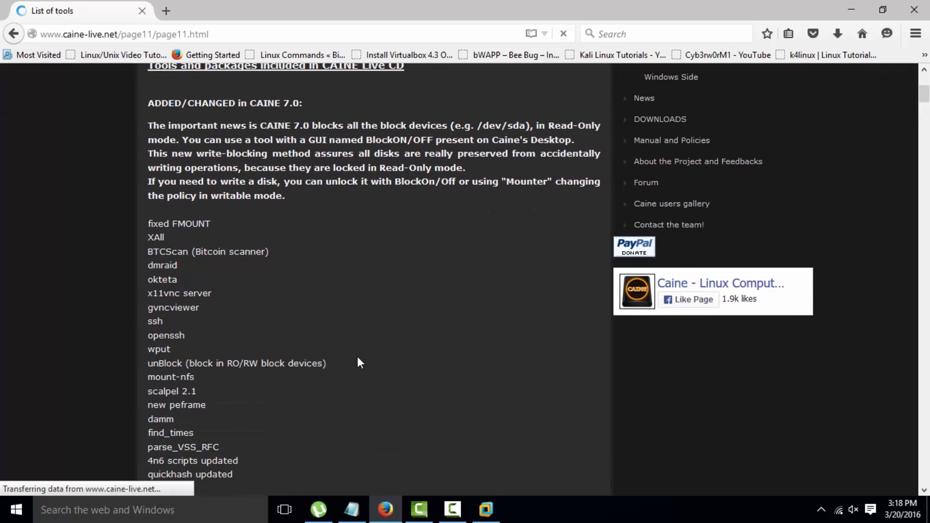
{"action": "scroll", "coordinate": [358, 363], "scroll_direction": "down", "scroll_amount": 5}
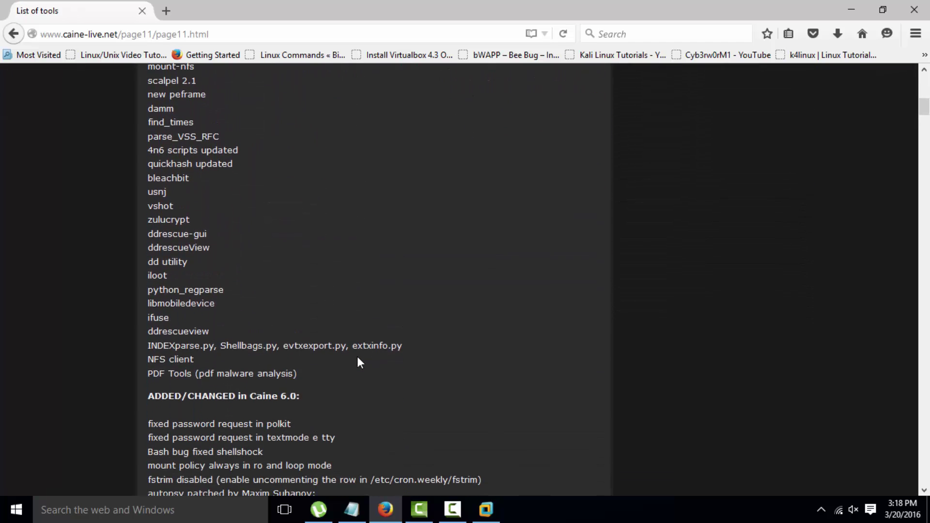
{"action": "scroll", "coordinate": [357, 361], "scroll_direction": "down", "scroll_amount": 4}
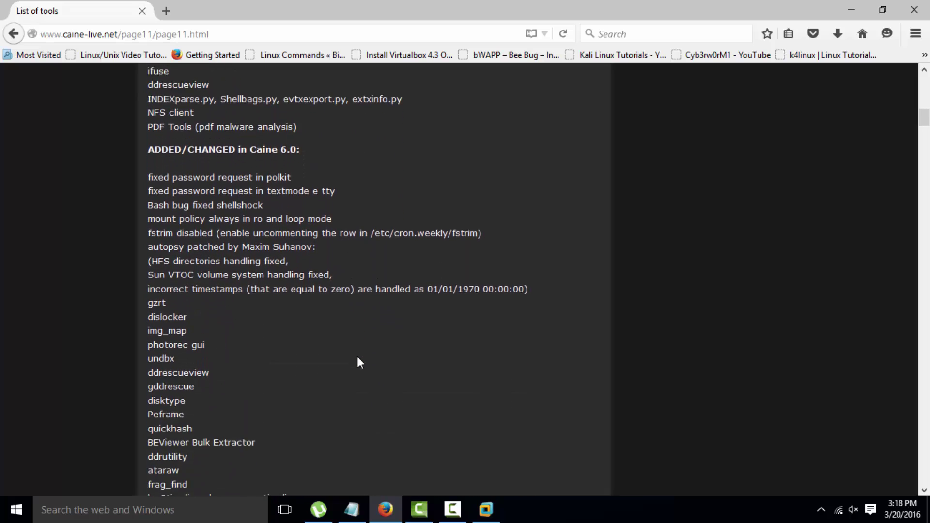
{"action": "left_click", "coordinate": [487, 508]}
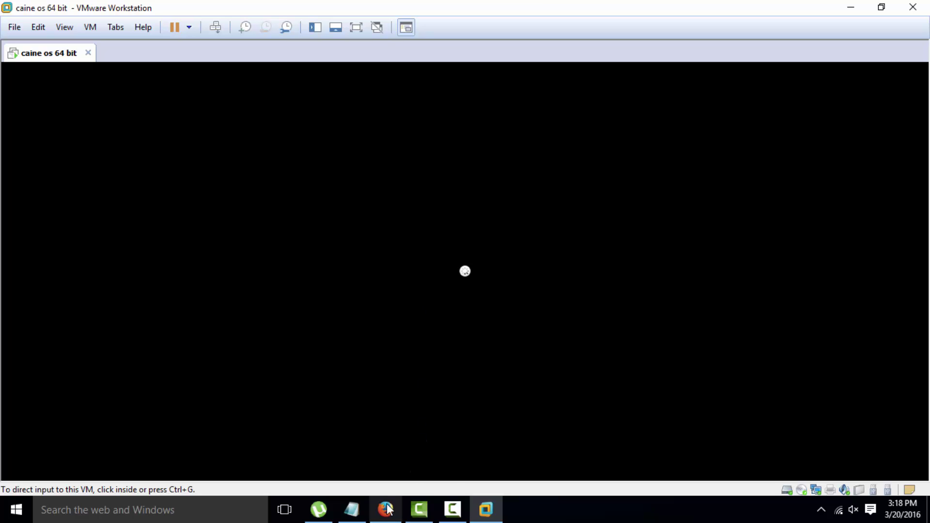
{"action": "mouse_move", "coordinate": [387, 509]}
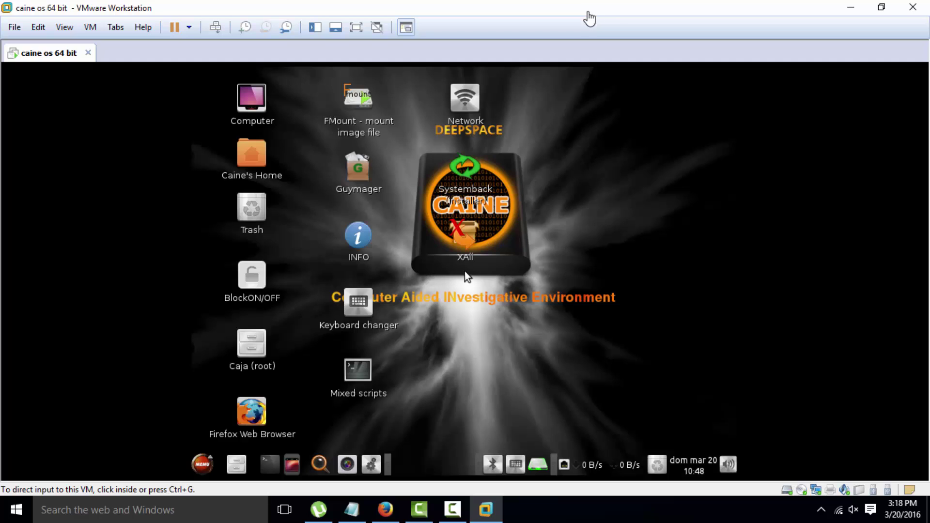
Change the CAINE desktop background to the plain blue-to-green gradient and close the appearance preferences
{"action": "left_click", "coordinate": [548, 224]}
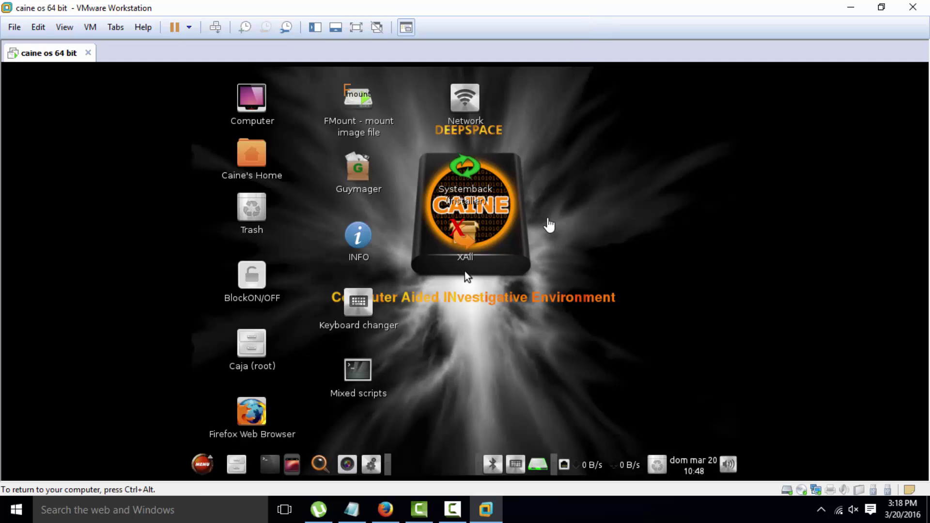
{"action": "right_click", "coordinate": [543, 221]}
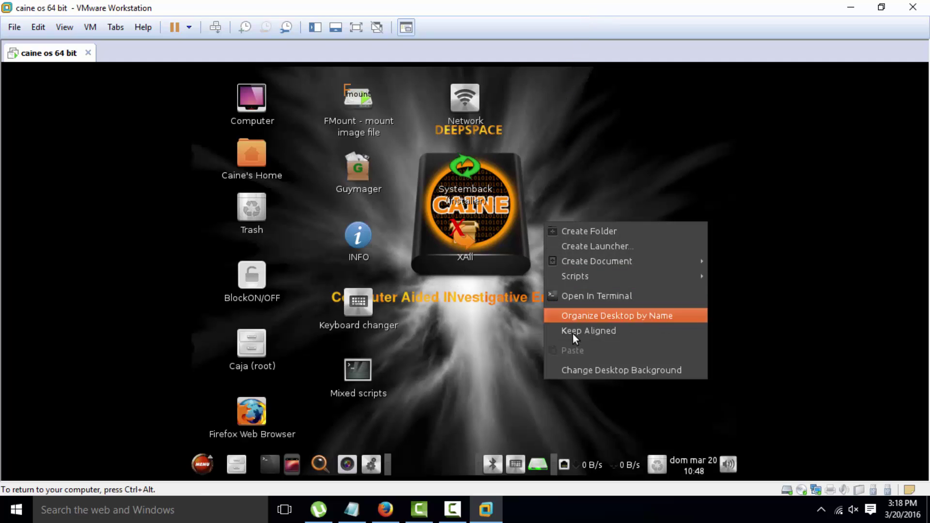
{"action": "left_click", "coordinate": [578, 369]}
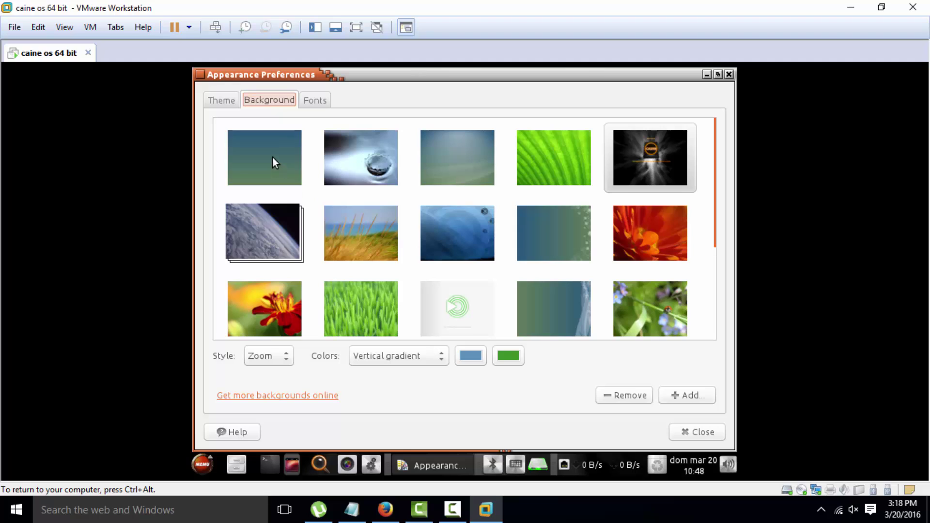
{"action": "left_click", "coordinate": [275, 162]}
{"action": "left_click", "coordinate": [699, 432]}
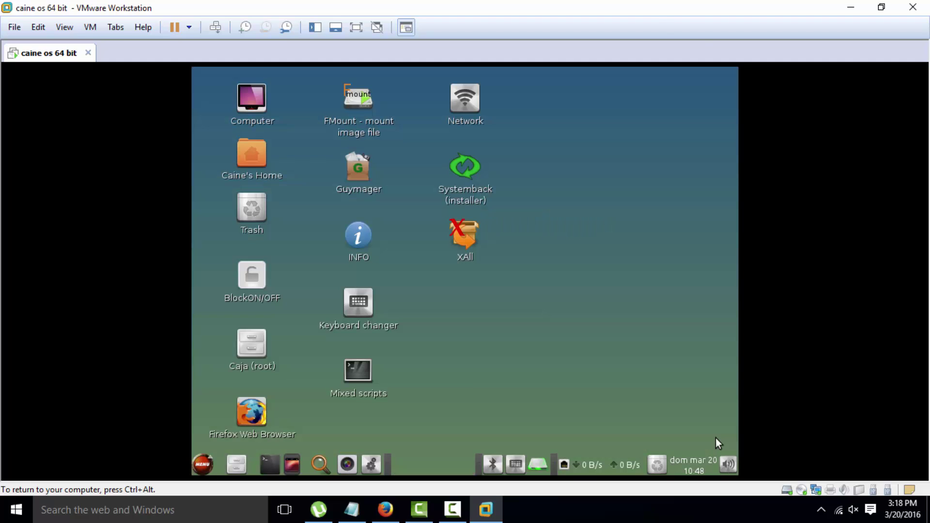
Examine CAINE's system tools, preferences and administration programs, and view the information about the MATE desktop
{"action": "left_click", "coordinate": [202, 464]}
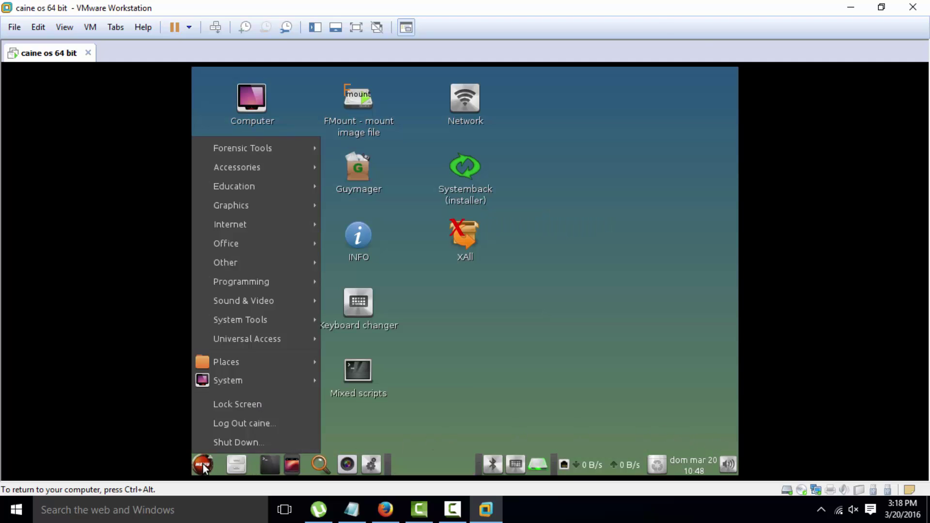
{"action": "mouse_move", "coordinate": [219, 317]}
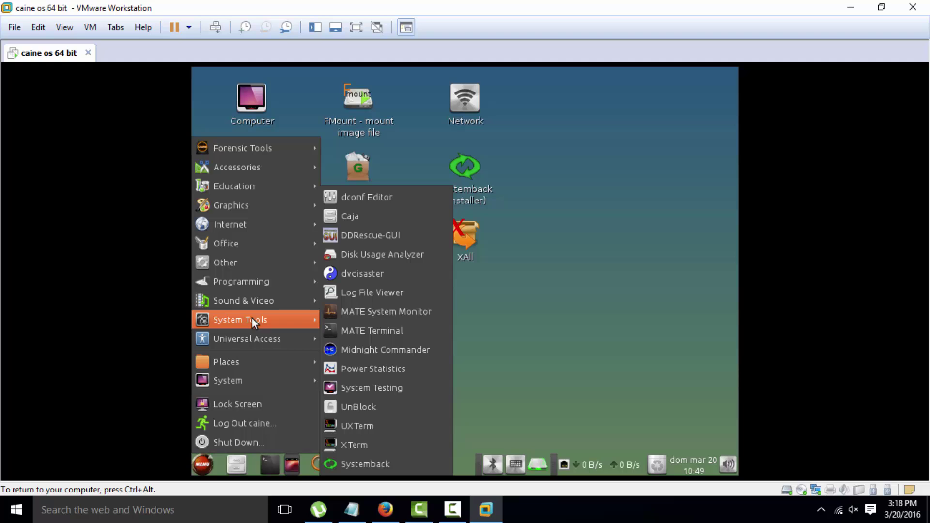
{"action": "mouse_move", "coordinate": [249, 380]}
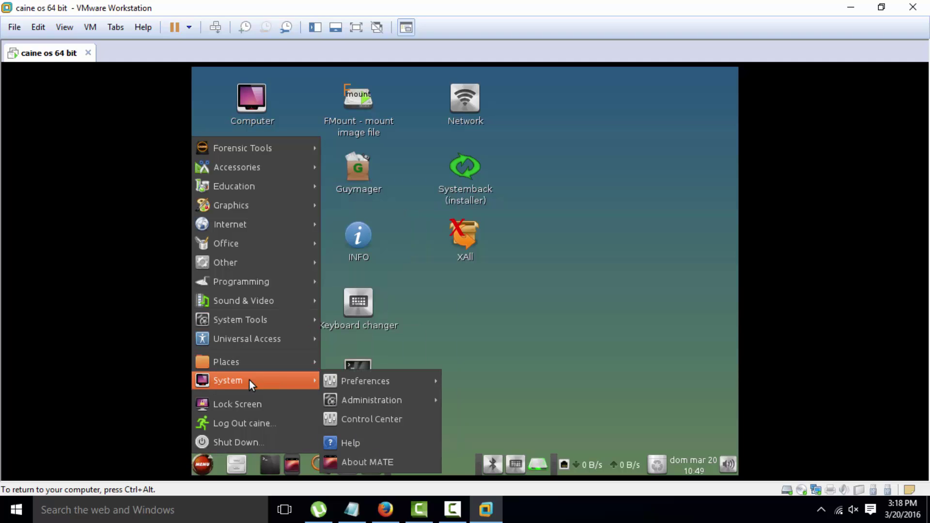
{"action": "mouse_move", "coordinate": [382, 381]}
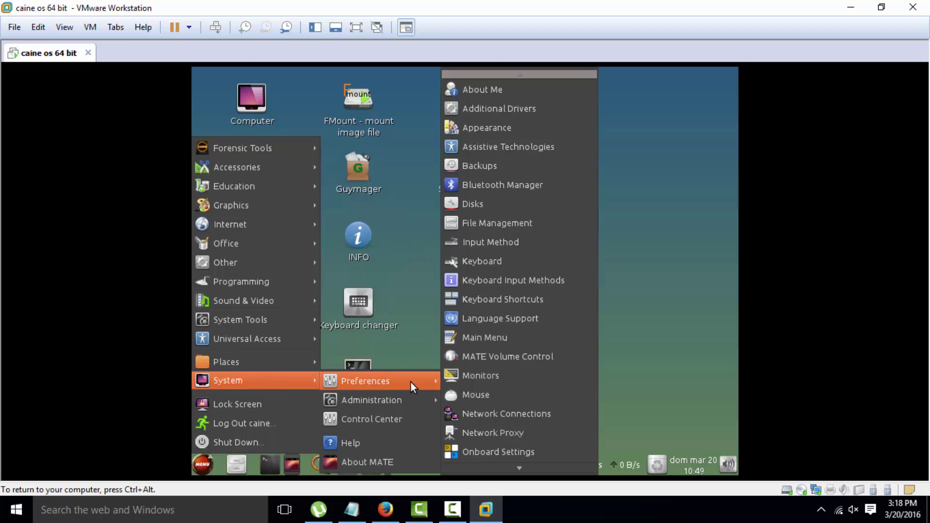
{"action": "mouse_move", "coordinate": [400, 399]}
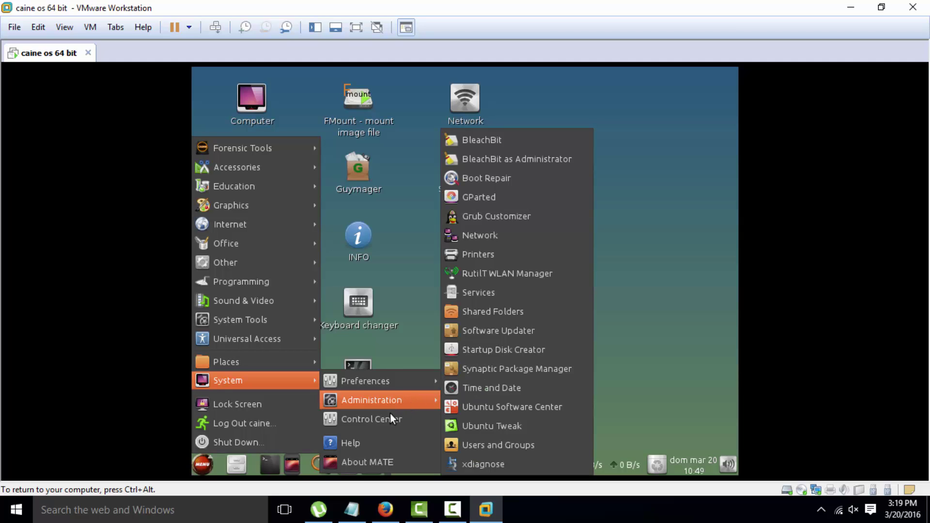
{"action": "left_click", "coordinate": [368, 463]}
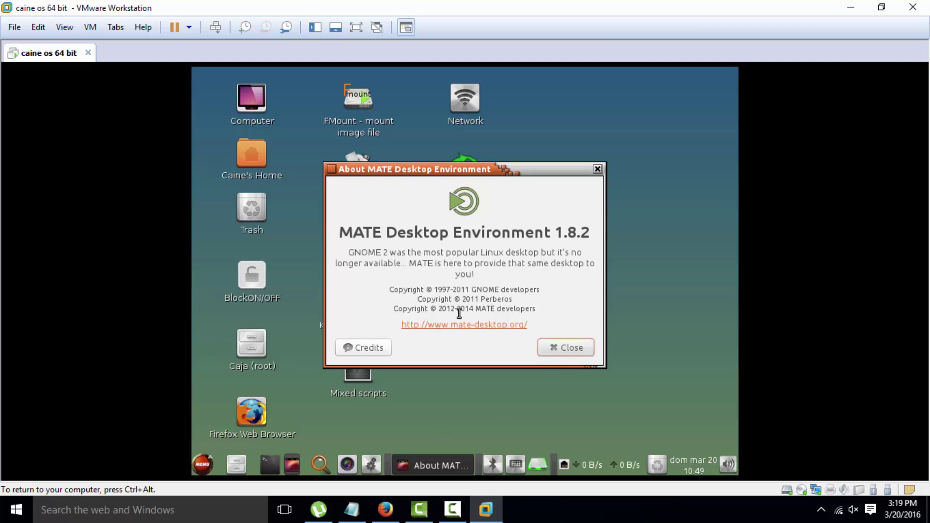
{"action": "left_click", "coordinate": [566, 347]}
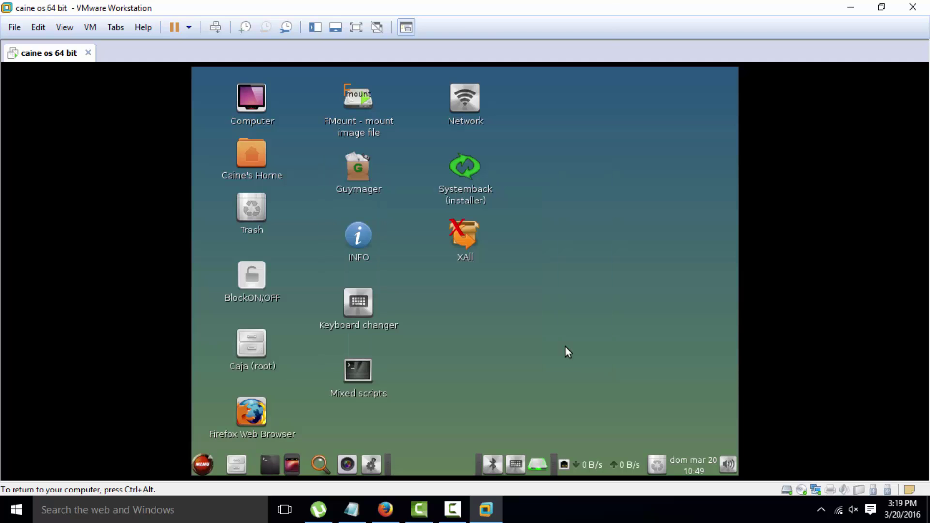
Show the virtual machine full screen, set the CAINE monitor resolution to 1360 x 768, and keep this configuration
{"action": "left_click", "coordinate": [356, 28]}
{"action": "left_click", "coordinate": [203, 455]}
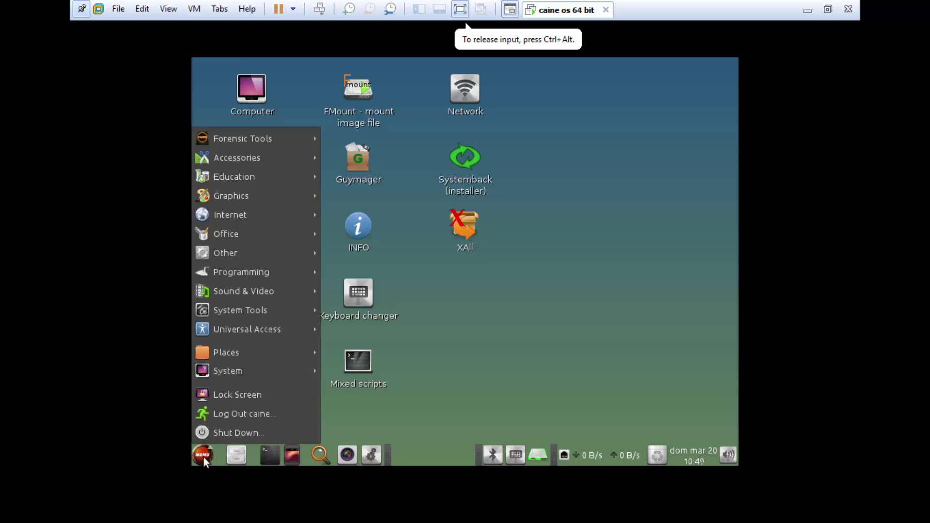
{"action": "mouse_move", "coordinate": [214, 369]}
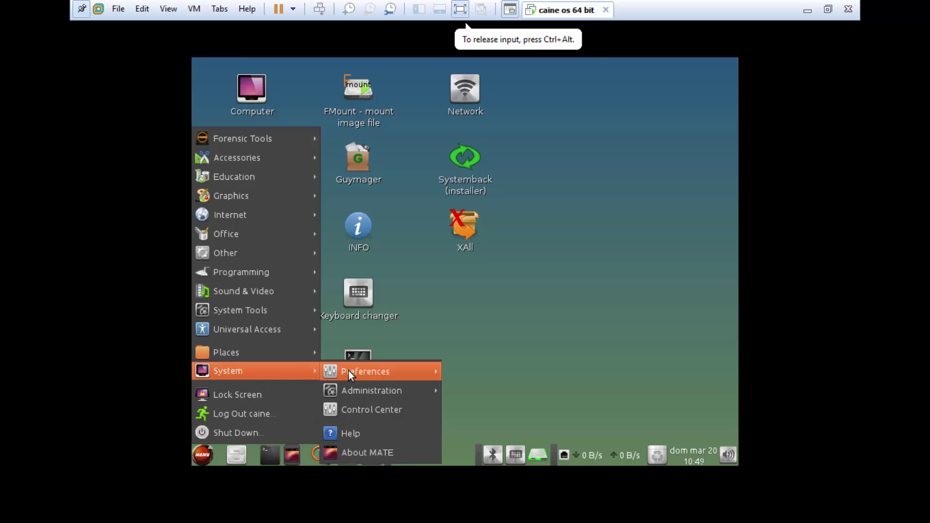
{"action": "mouse_move", "coordinate": [351, 371]}
{"action": "left_click", "coordinate": [479, 371]}
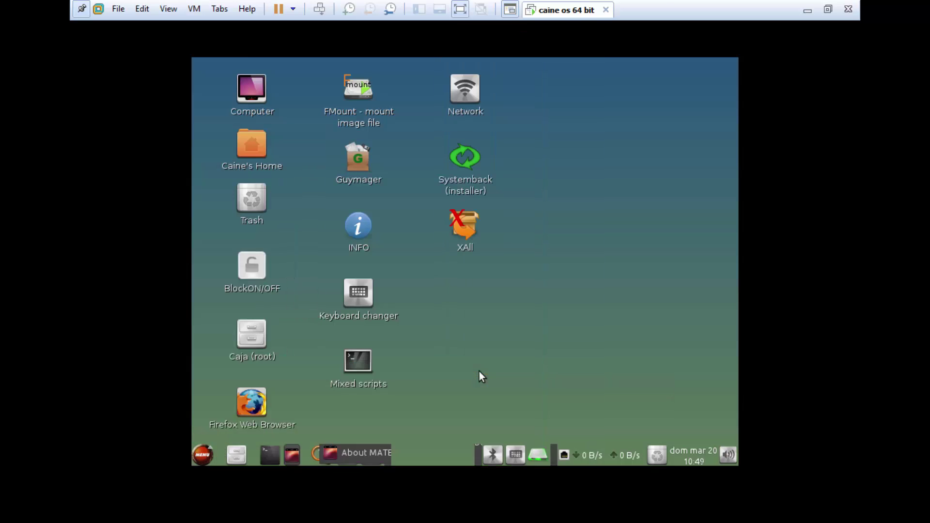
{"action": "left_click", "coordinate": [635, 196]}
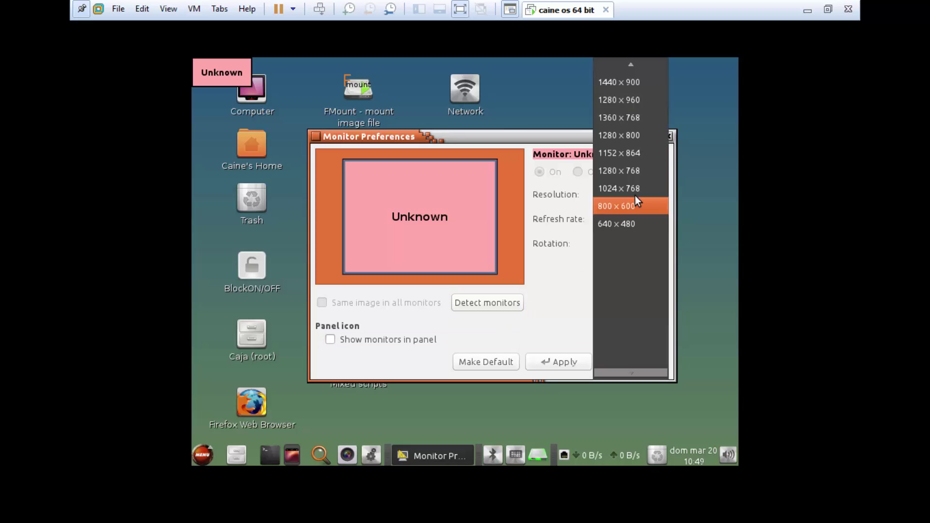
{"action": "left_click", "coordinate": [623, 119]}
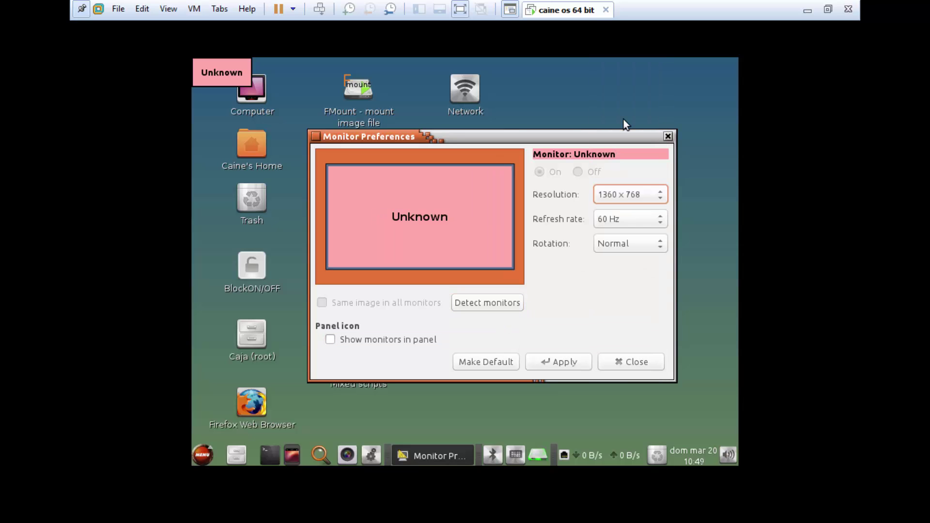
{"action": "left_click", "coordinate": [566, 364]}
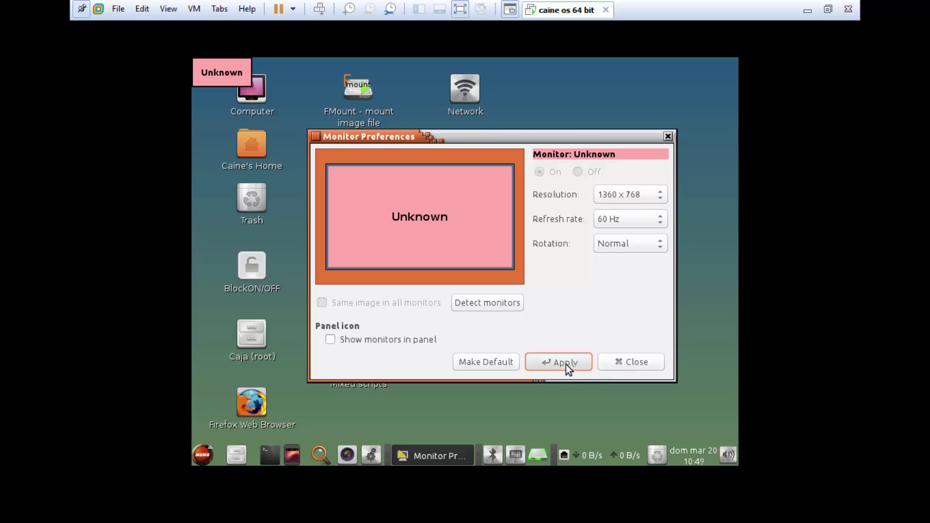
{"action": "left_click", "coordinate": [365, 224]}
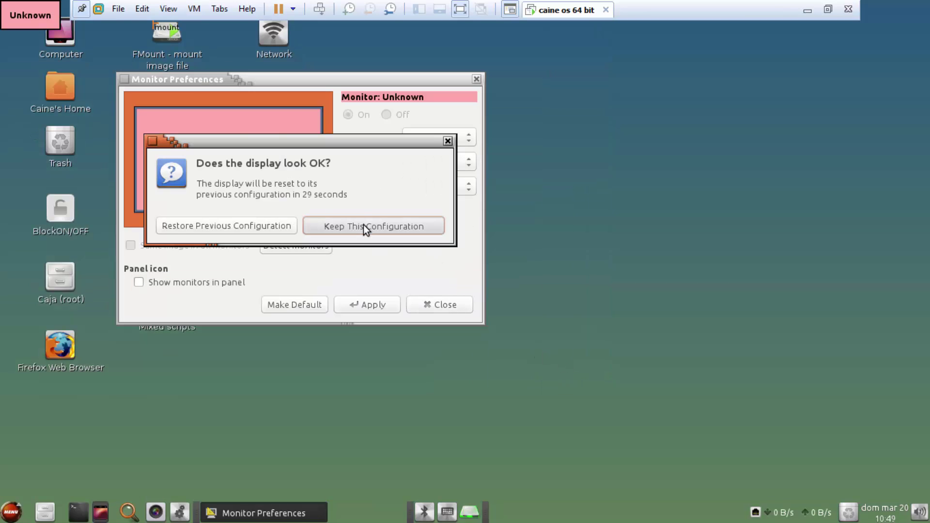
Close the monitor preferences and switch from the full-screen virtual machine to the caine text file in Notepad
{"action": "left_click", "coordinate": [439, 305]}
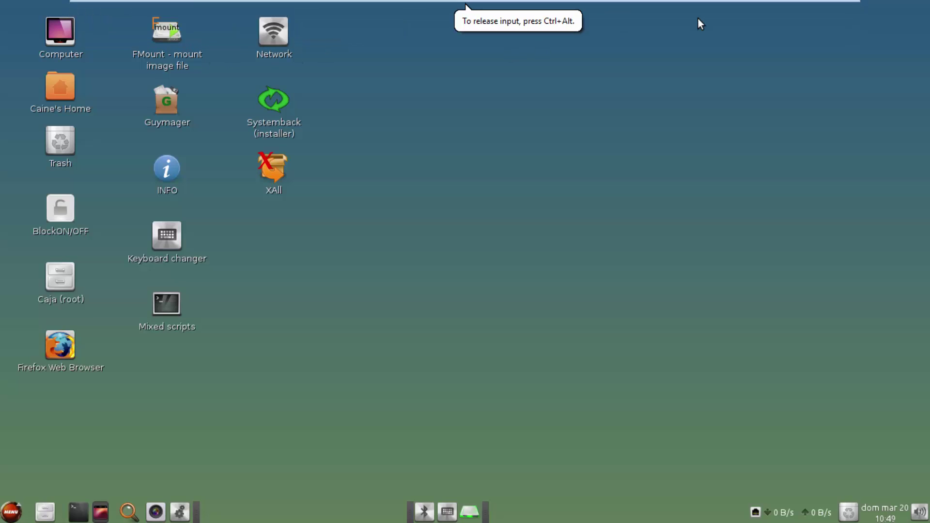
{"action": "mouse_move", "coordinate": [749, 13]}
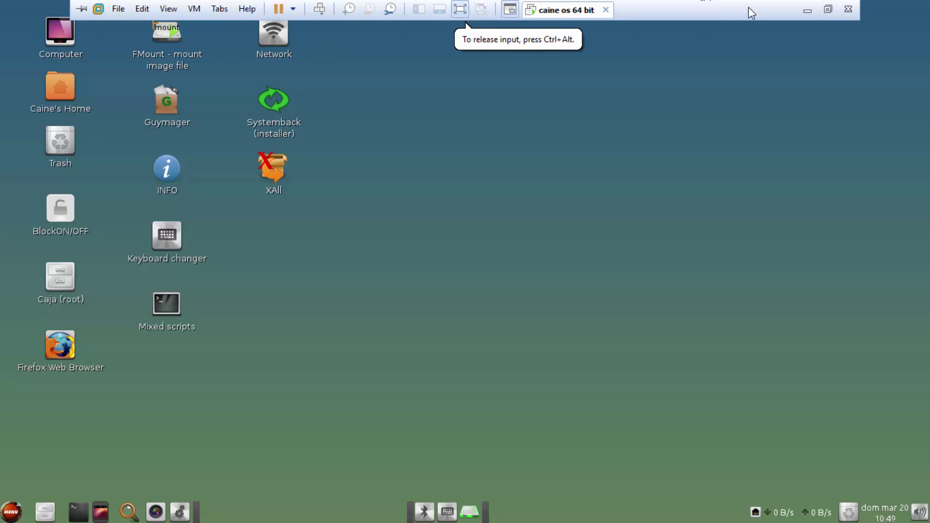
{"action": "left_click", "coordinate": [806, 12]}
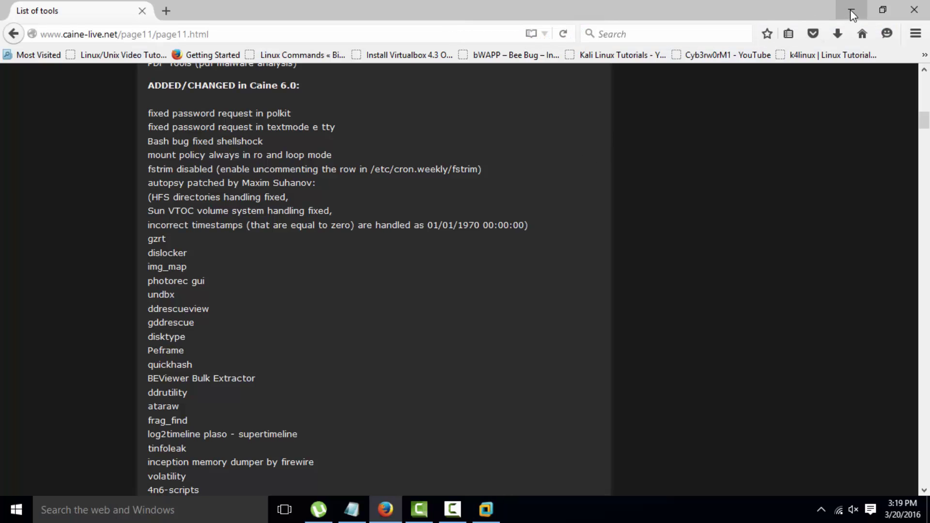
{"action": "left_click", "coordinate": [352, 509]}
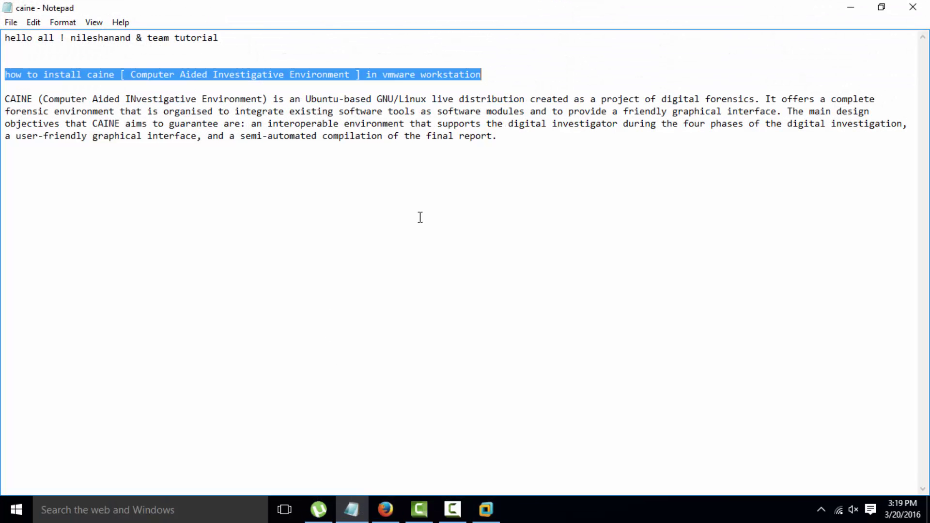
Below the CAINE description, add the separate lines "thats it" and "thanks for watching and please subscribe my channel"
{"action": "left_click", "coordinate": [593, 150]}
{"action": "key", "text": "Return"}
{"action": "key", "text": "Return"}
{"action": "type", "text": "t"}
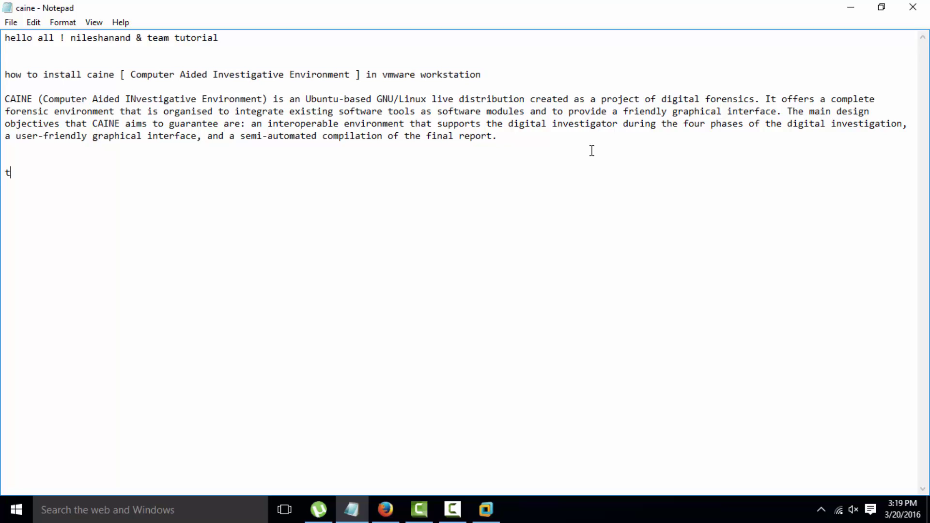
{"action": "type", "text": "hats it  "}
{"action": "type", "text": "th"}
{"action": "type", "text": "anks for watchin"}
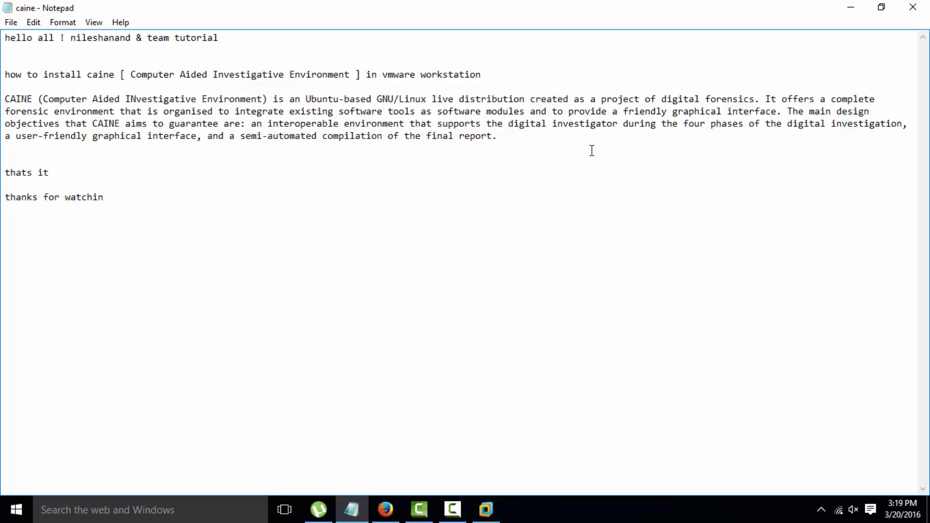
{"action": "type", "text": "g and please subscribe m"}
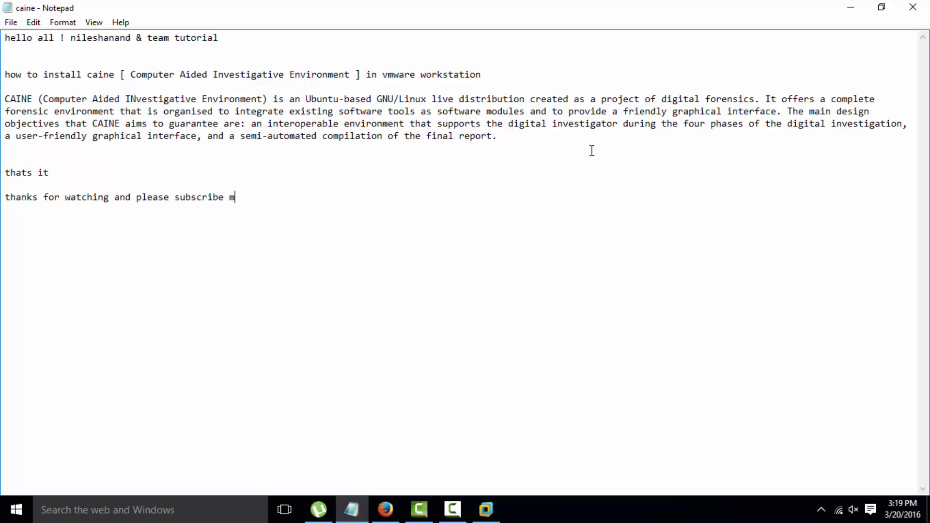
{"action": "type", "text": "y channel"}
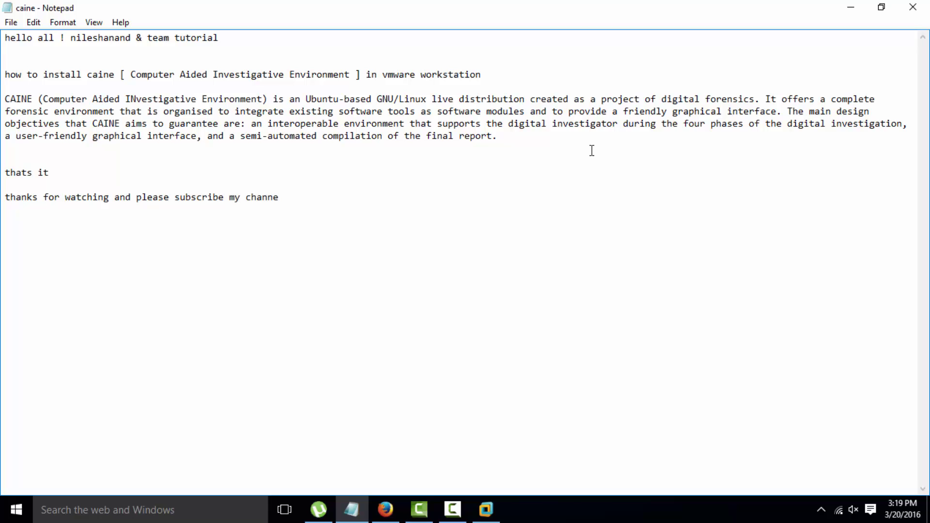